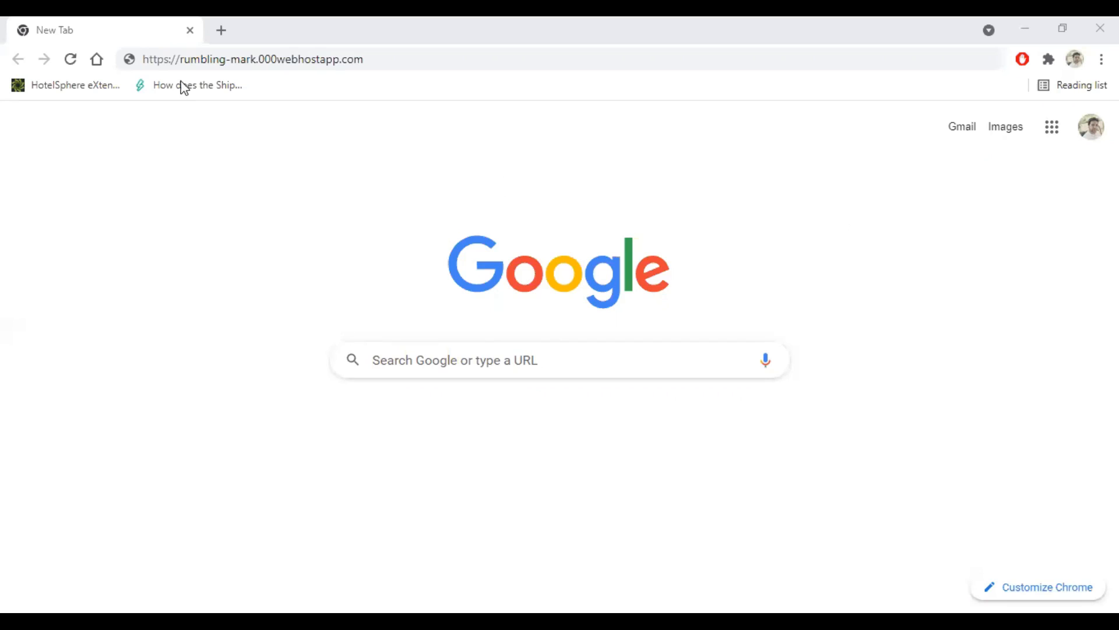
Step: Load the site's admin area by appending /wp-admin to the rumbling-mark.000webhostapp.com address
{"action": "double_click", "coordinate": [407, 65]}
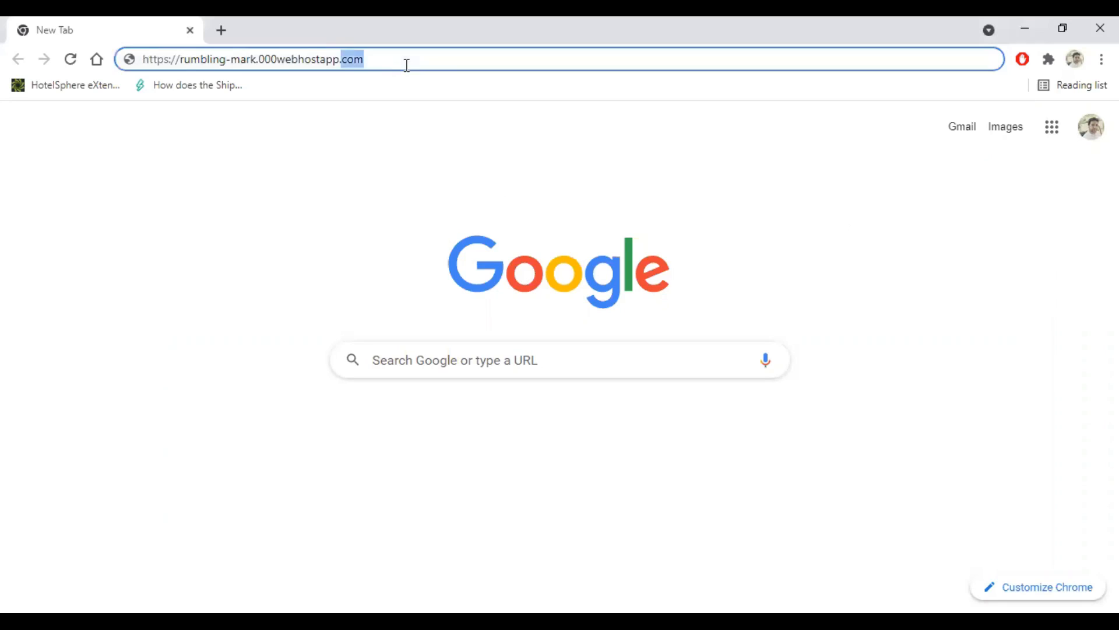
{"action": "left_click", "coordinate": [408, 63]}
{"action": "type", "text": "/"}
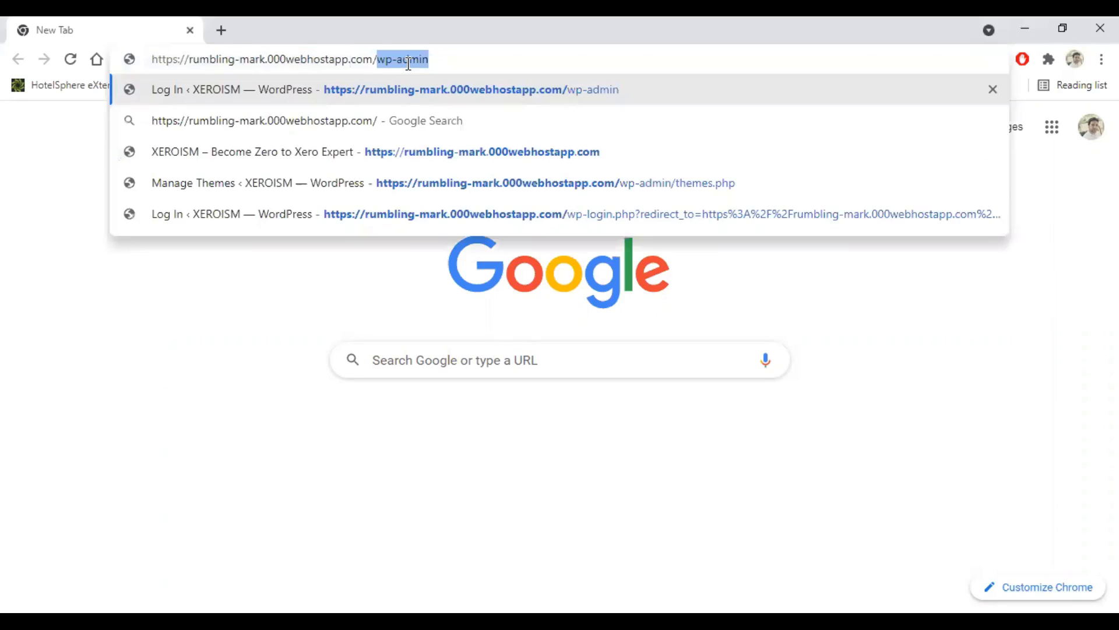
{"action": "type", "text": "wp-admin"}
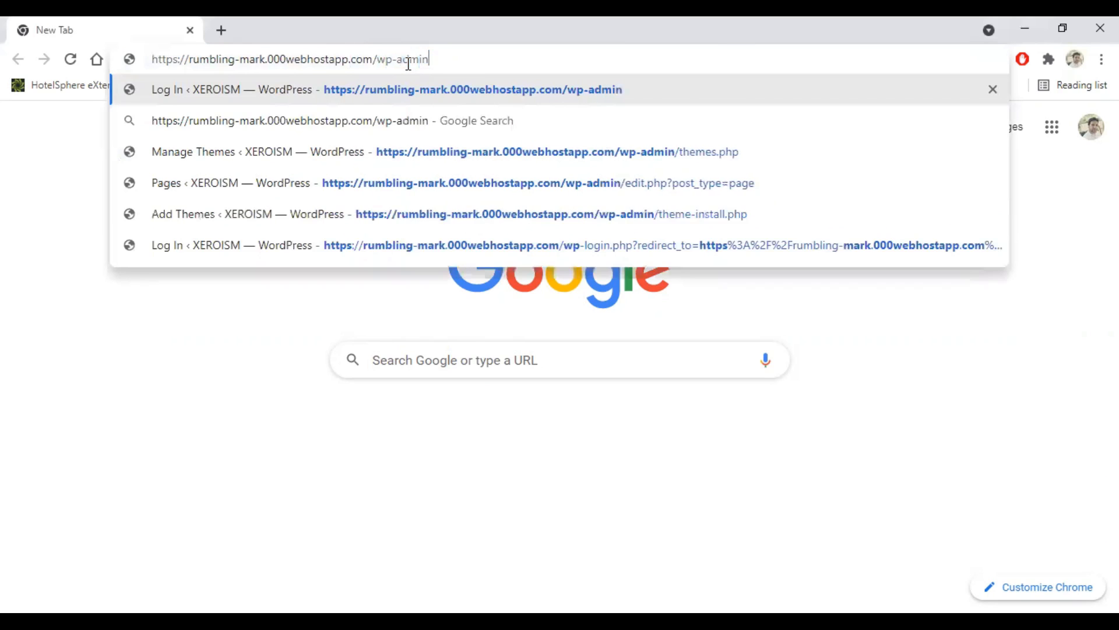
{"action": "key", "text": "Return"}
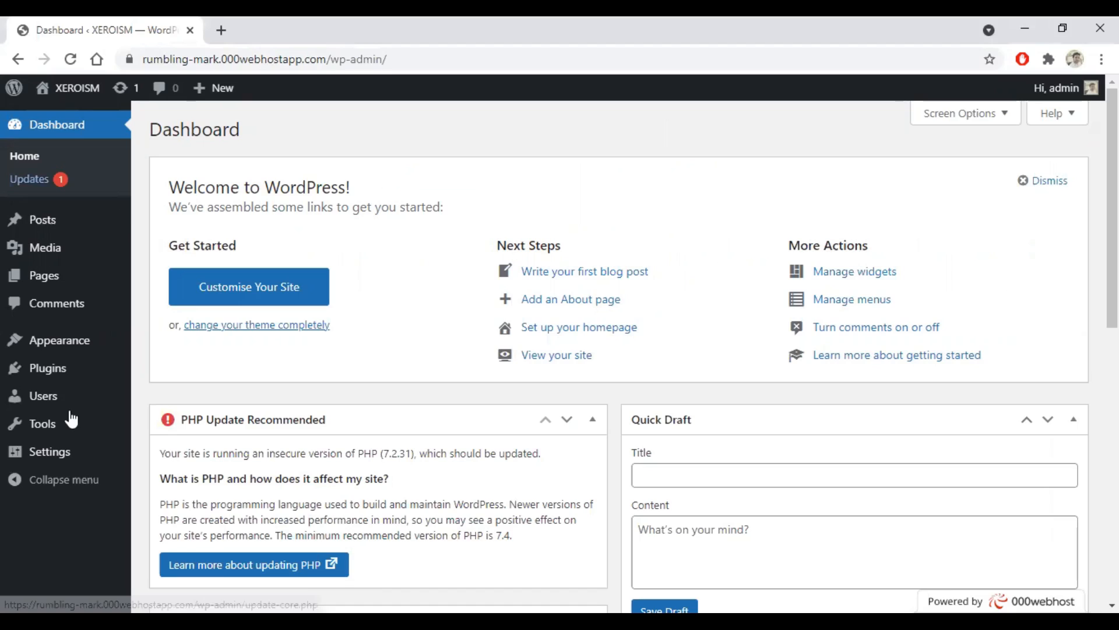
Step: Choose Users > Add New from the admin sidebar
{"action": "mouse_move", "coordinate": [49, 407]}
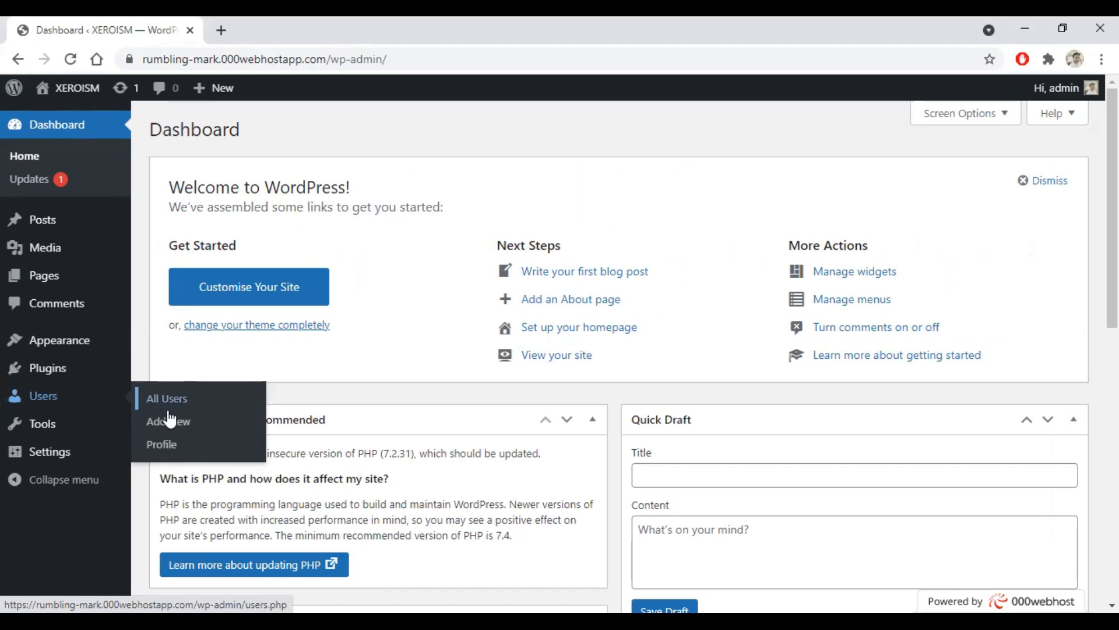
{"action": "left_click", "coordinate": [174, 420]}
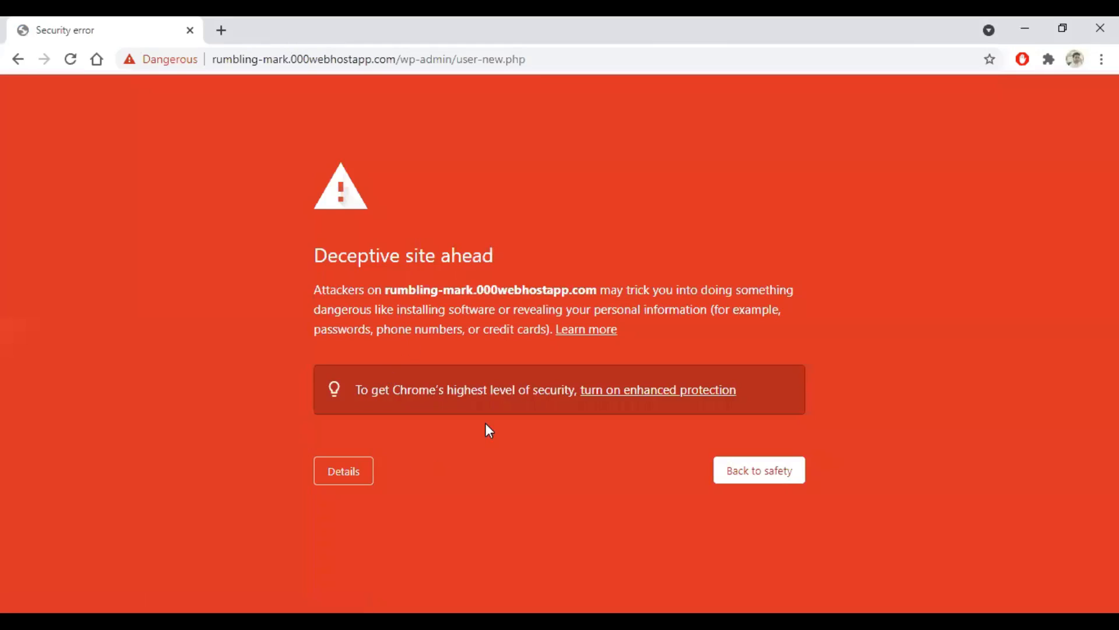
Step: Expand the deceptive-site warning's details and proceed to the unsafe site anyway
{"action": "left_click", "coordinate": [344, 480]}
{"action": "scroll", "coordinate": [466, 440], "scroll_direction": "down", "scroll_amount": 1}
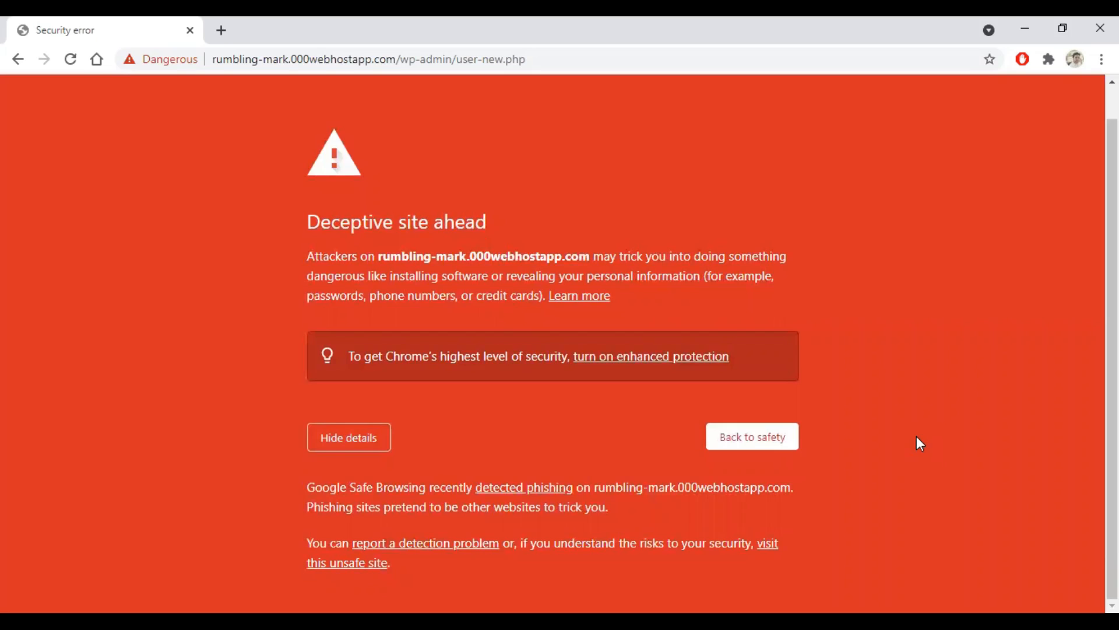
{"action": "left_click", "coordinate": [773, 535]}
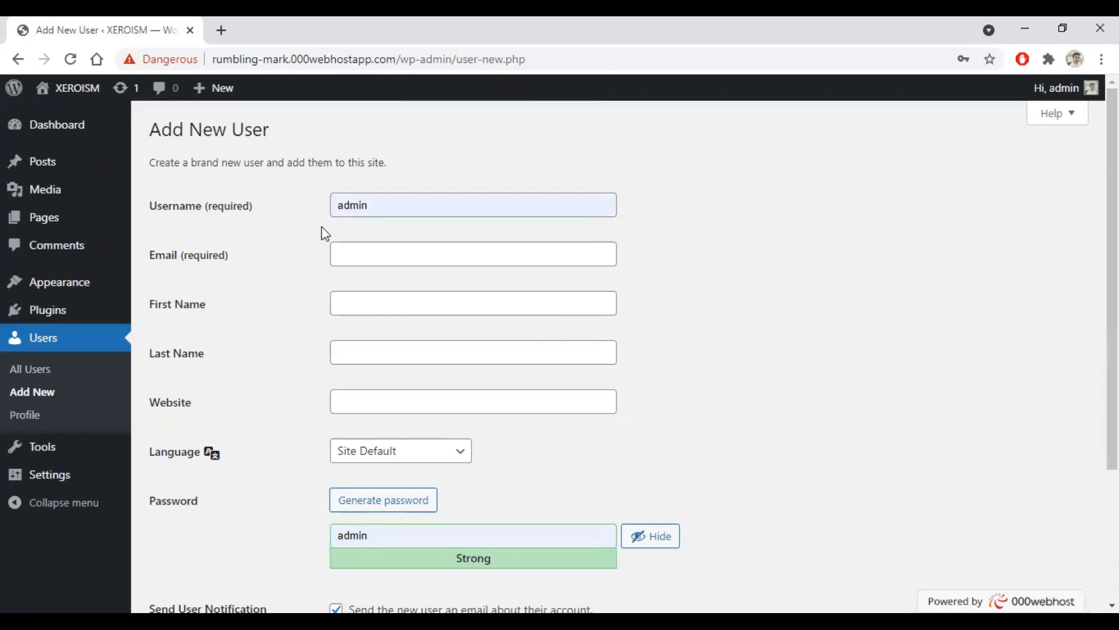
Step: Set the username to admin_123 and fill in the user's e-mail address
{"action": "left_click", "coordinate": [400, 200]}
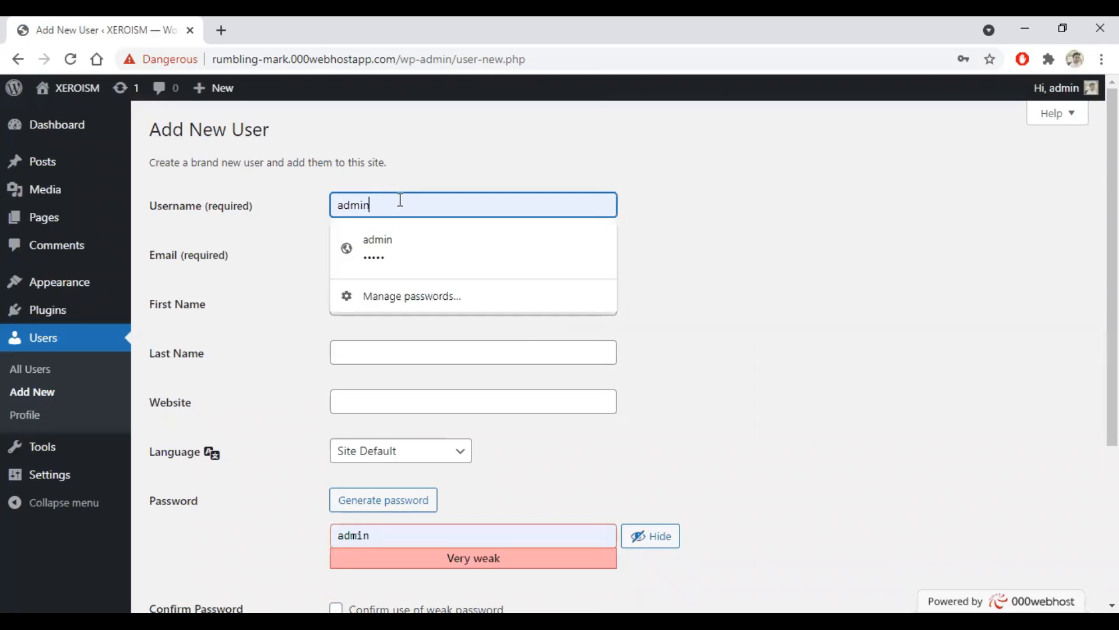
{"action": "type", "text": "_123"}
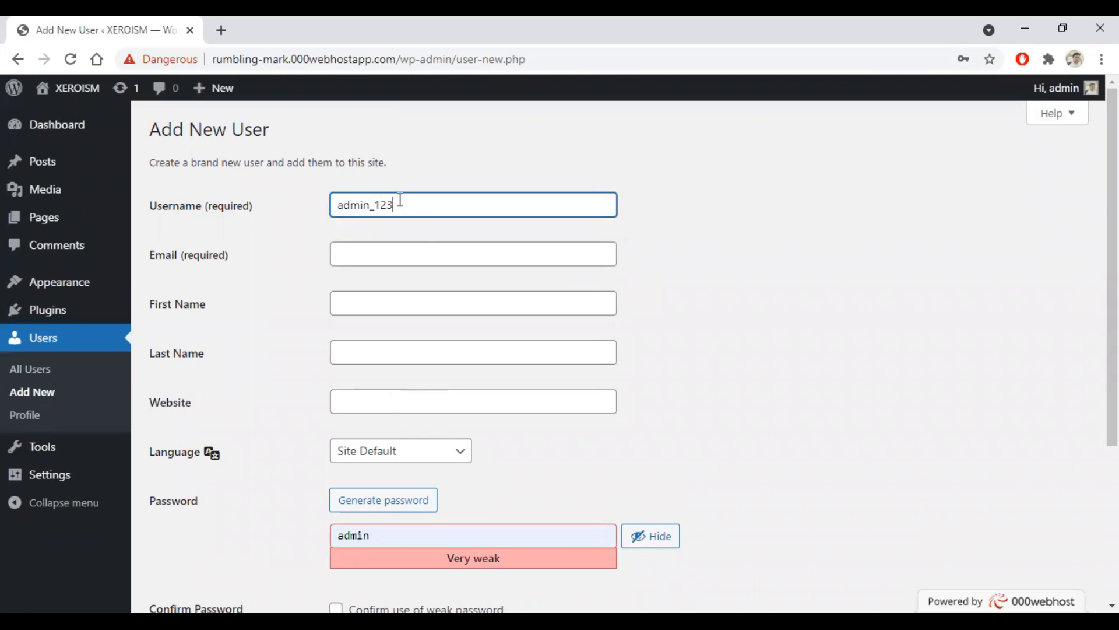
{"action": "left_click", "coordinate": [382, 252]}
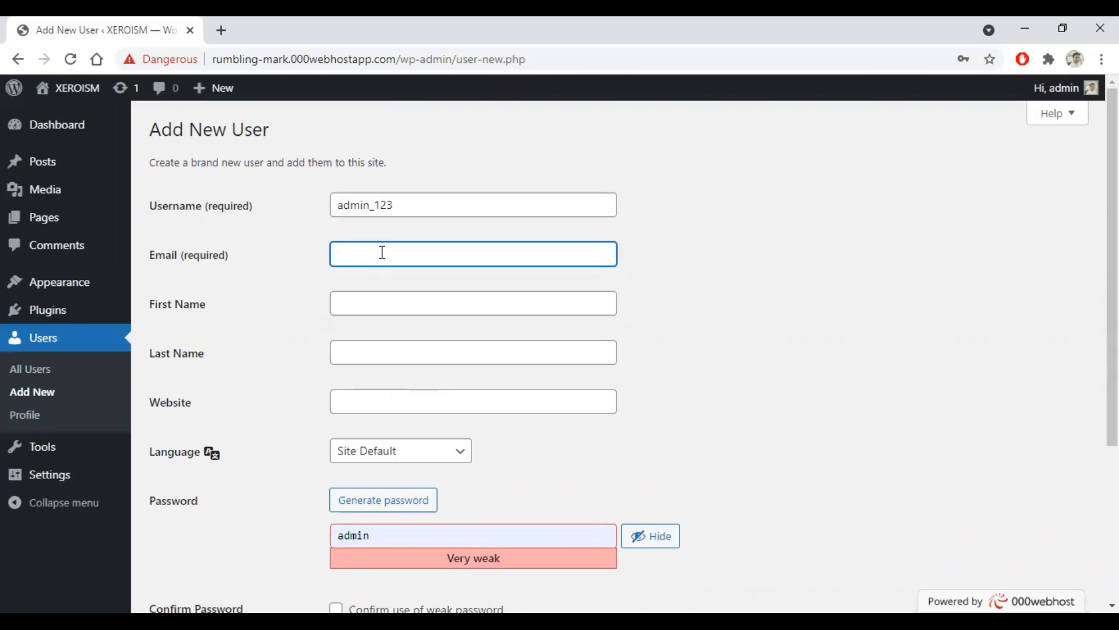
{"action": "type", "text": "abc@gmail.com"}
Step: Enter first name ABC and last name XYZ
{"action": "left_click", "coordinate": [399, 308]}
{"action": "type", "text": "ABC"}
{"action": "key", "text": "Tab"}
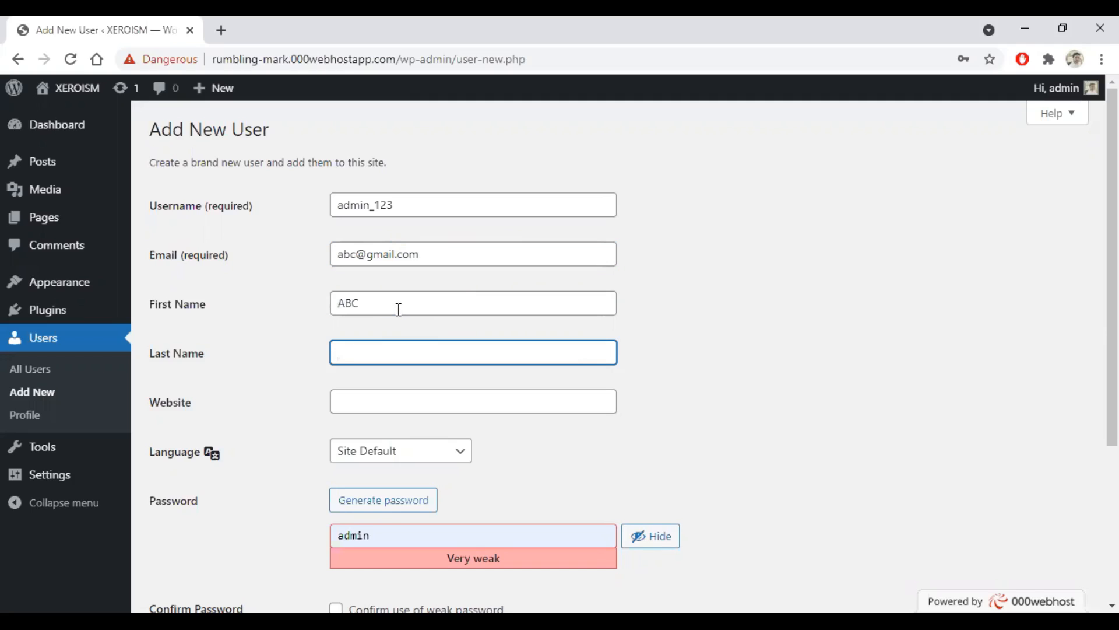
{"action": "type", "text": "XYZ"}
{"action": "left_click", "coordinate": [379, 403]}
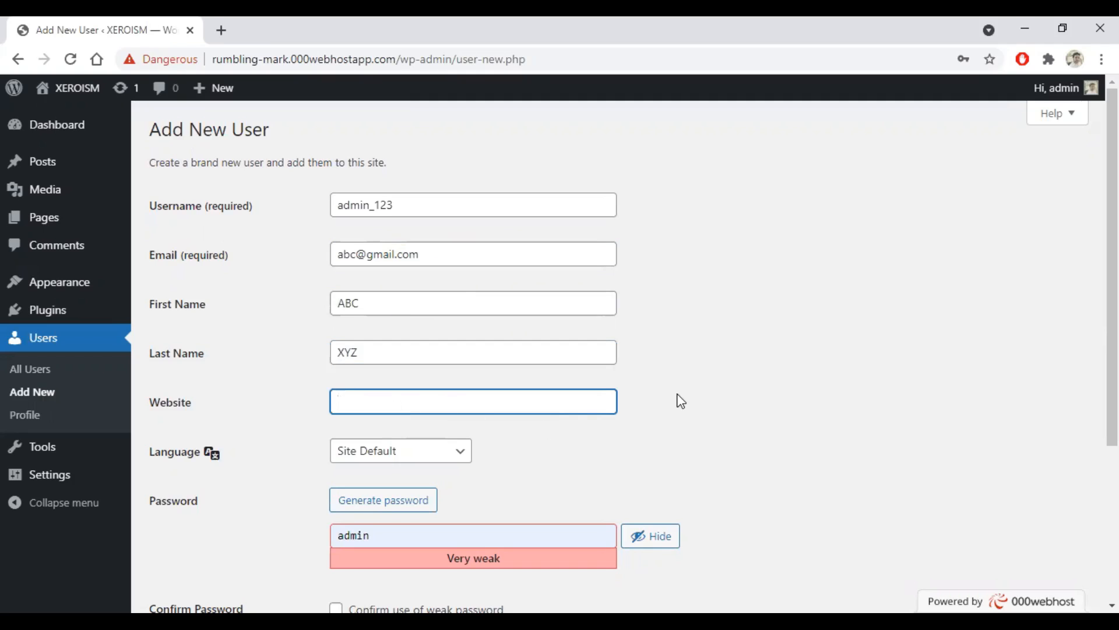
{"action": "scroll", "coordinate": [679, 399], "scroll_direction": "down", "scroll_amount": 1}
{"action": "scroll", "coordinate": [680, 401], "scroll_direction": "down", "scroll_amount": 1}
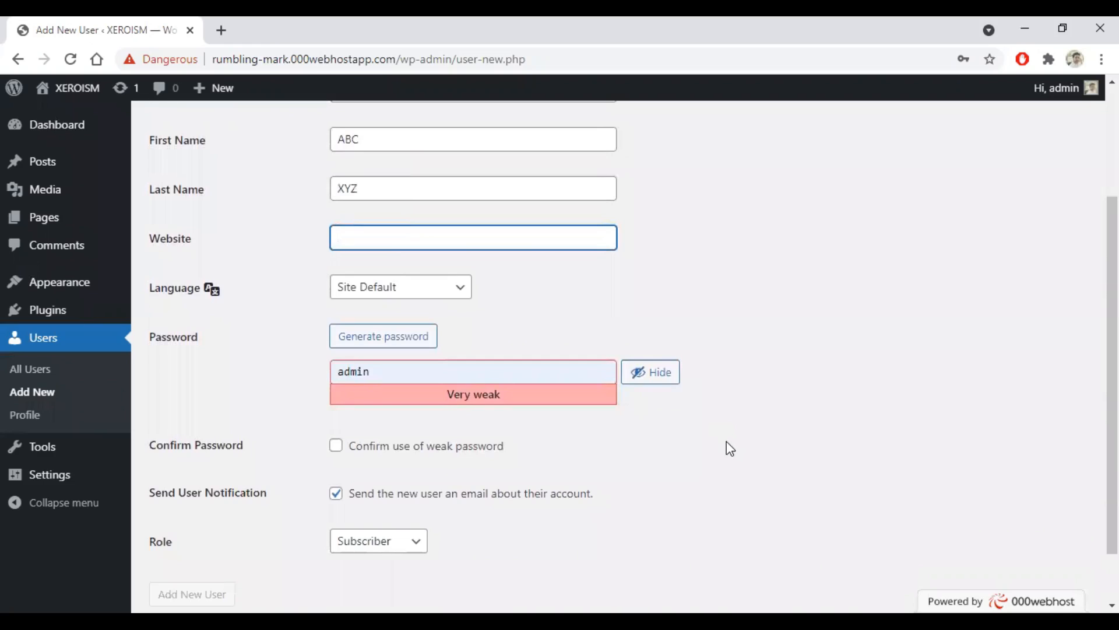
Step: Keep Site Default language, generate a strong password, and uncheck the new-user account e-mail
{"action": "left_click", "coordinate": [460, 300]}
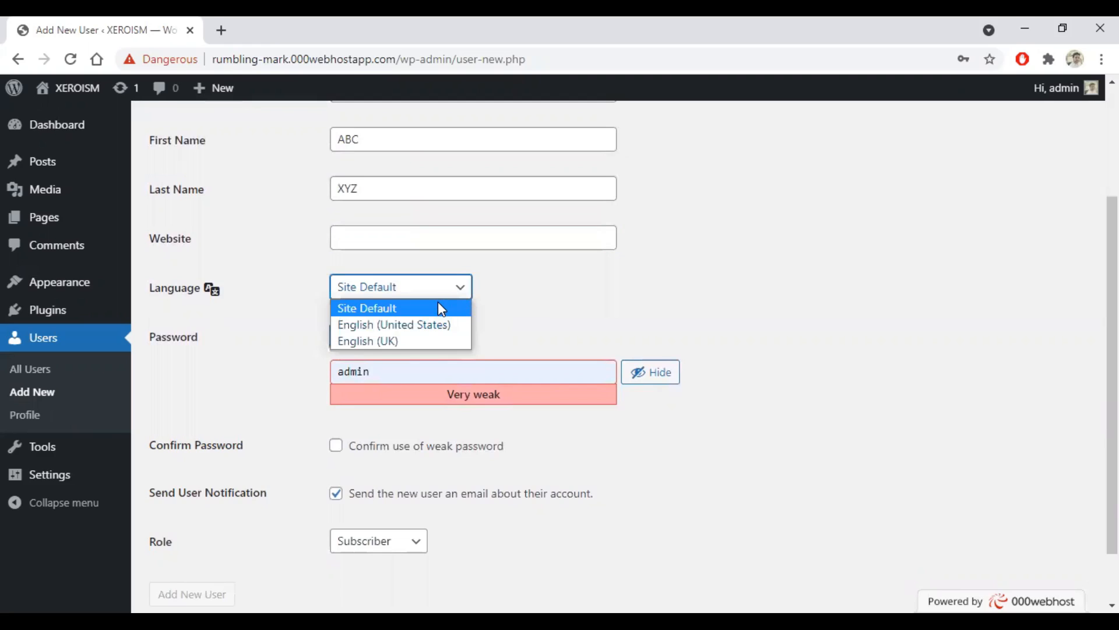
{"action": "left_click", "coordinate": [481, 296]}
{"action": "left_click", "coordinate": [383, 348]}
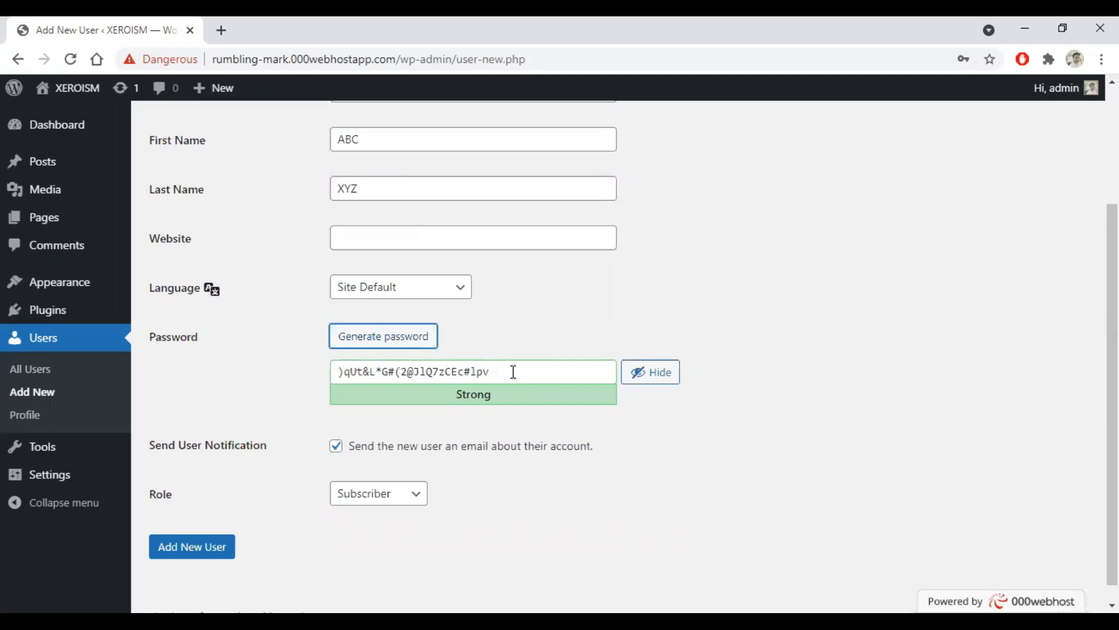
{"action": "left_click_drag", "start_coordinate": [513, 372], "coordinate": [247, 371]}
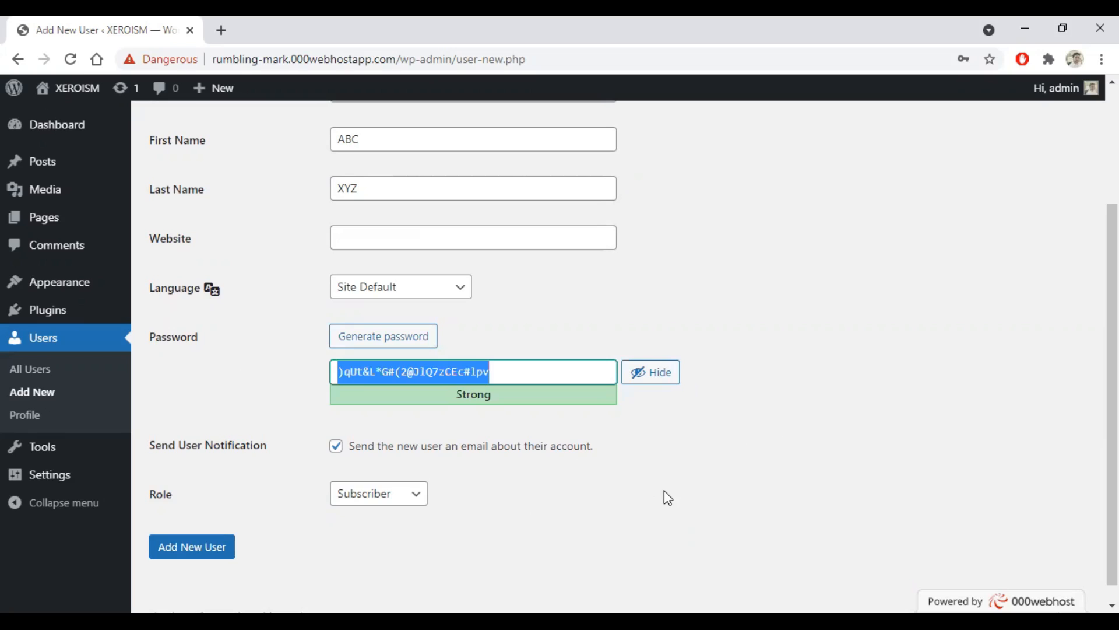
{"action": "scroll", "coordinate": [641, 467], "scroll_direction": "down", "scroll_amount": 1}
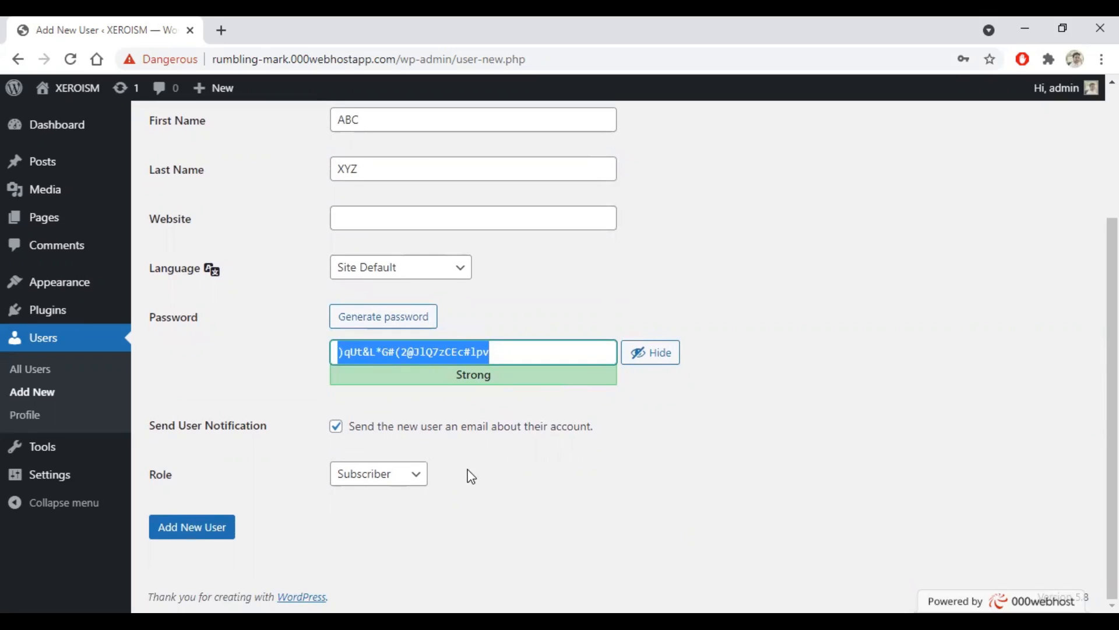
{"action": "left_click", "coordinate": [336, 427]}
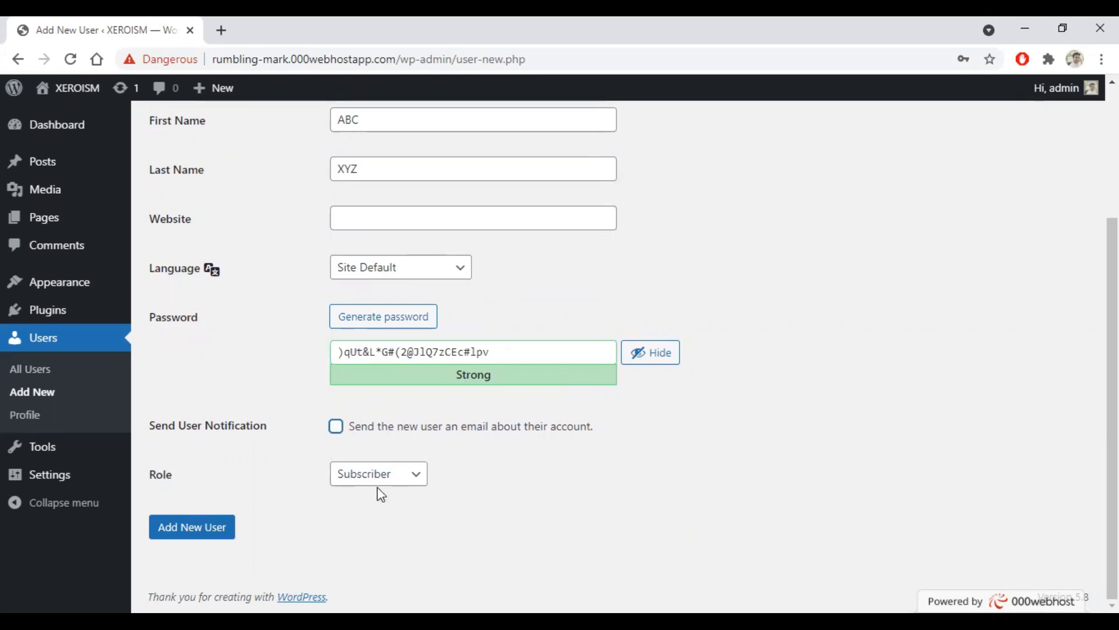
{"action": "left_click", "coordinate": [417, 482]}
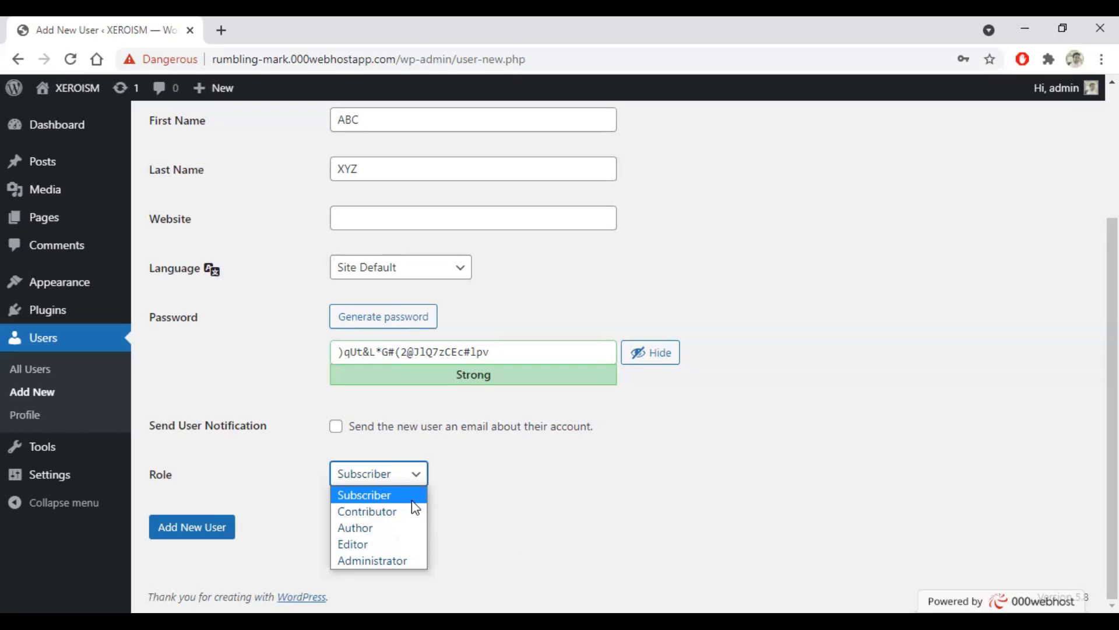
Step: Give admin_123 the Author role, select the generated password, and add the user
{"action": "left_click", "coordinate": [373, 528]}
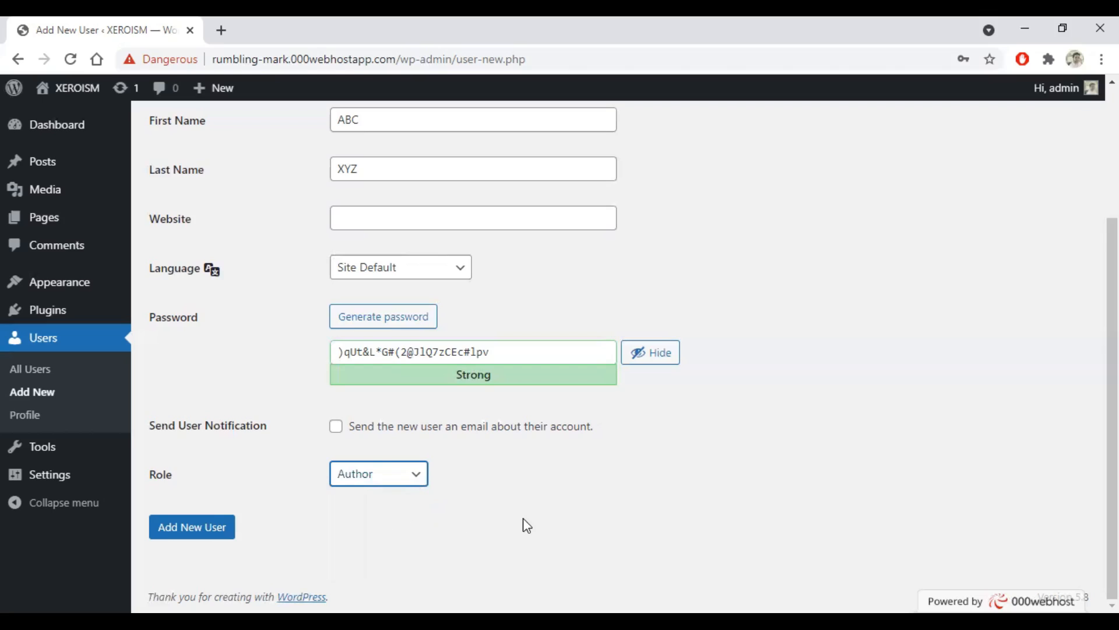
{"action": "left_click_drag", "start_coordinate": [570, 352], "coordinate": [336, 351]}
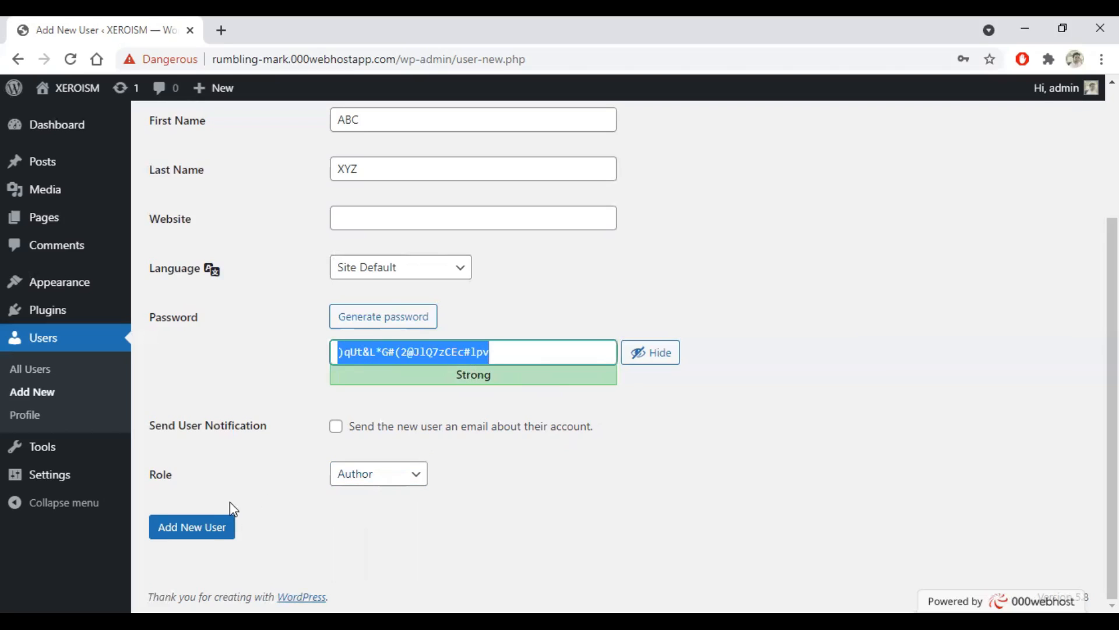
{"action": "left_click", "coordinate": [183, 532]}
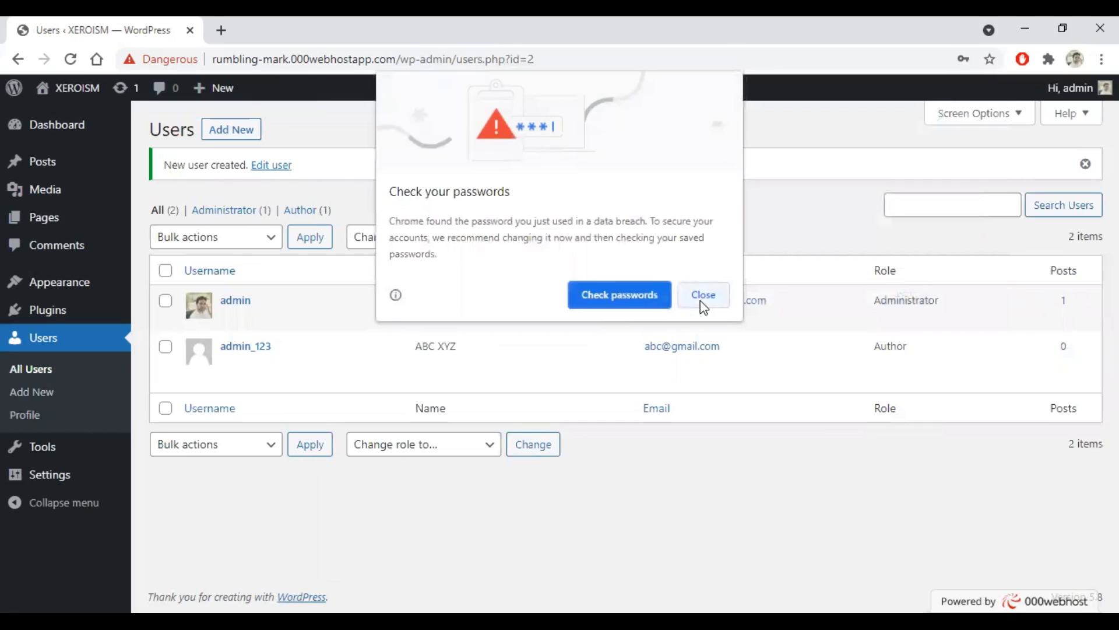
Step: Dismiss Chrome's password breach warning and save the generated password for the new login
{"action": "left_click", "coordinate": [702, 299]}
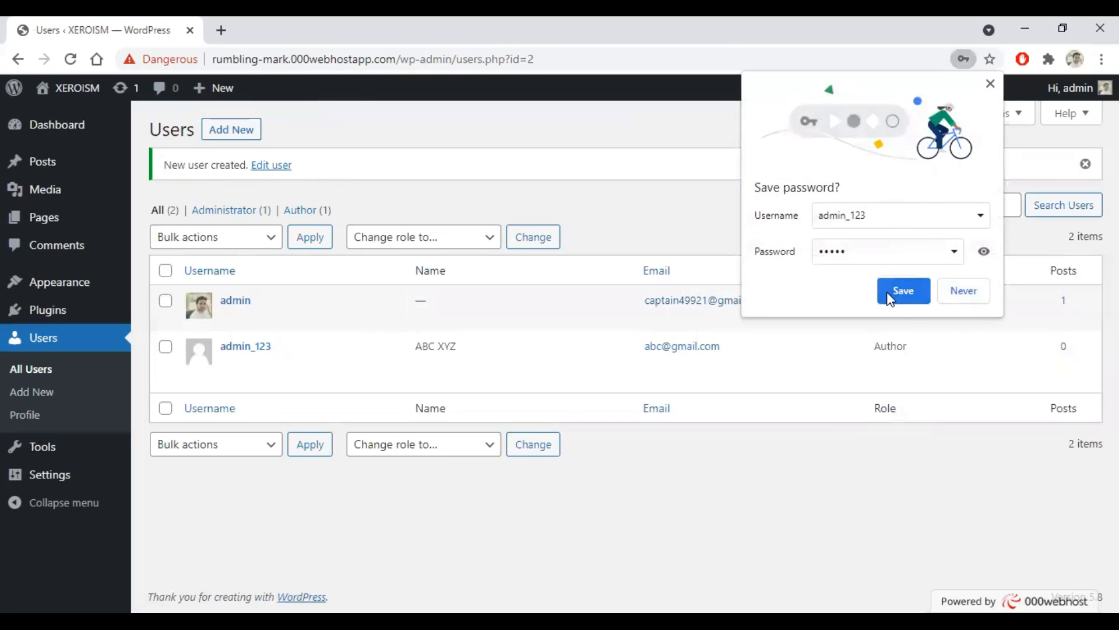
{"action": "left_click", "coordinate": [984, 253]}
{"action": "double_click", "coordinate": [824, 251]}
{"action": "left_click", "coordinate": [898, 254]}
{"action": "key", "text": "ctrl+a"}
{"action": "key", "text": "Down"}
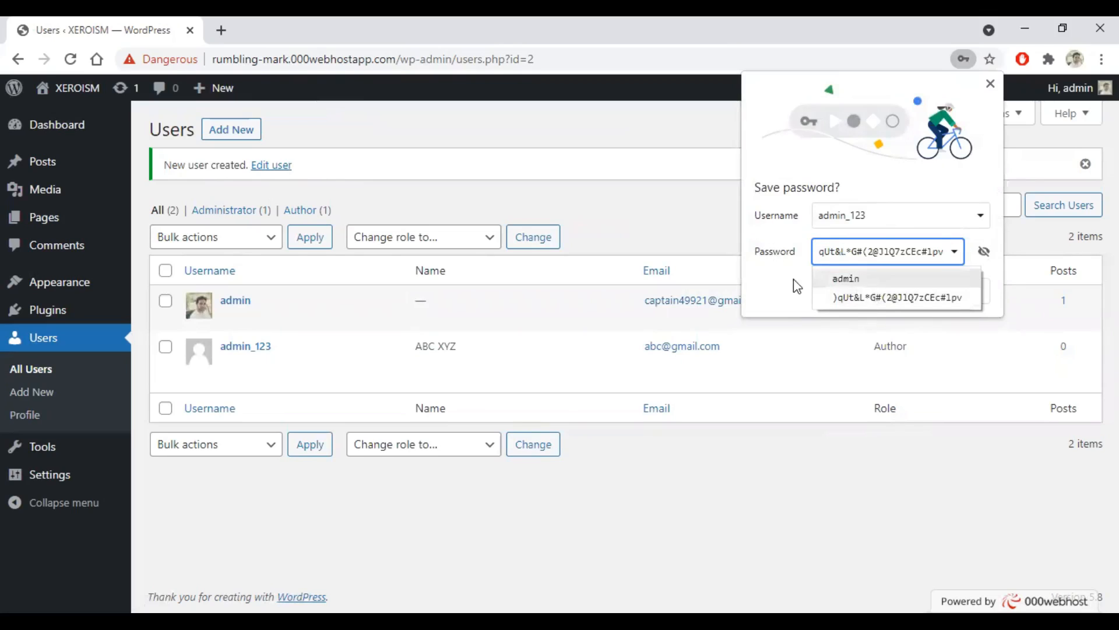
{"action": "left_click", "coordinate": [872, 296]}
{"action": "left_click", "coordinate": [901, 289]}
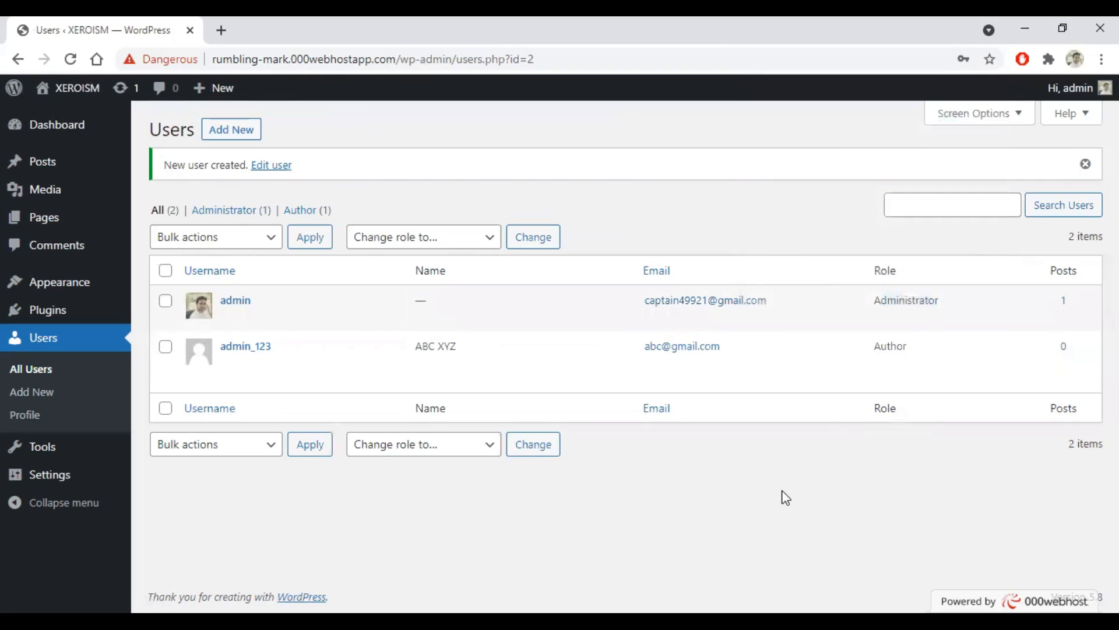
Step: Log out of admin and log back in as admin_123 with the autofilled credentials
{"action": "mouse_move", "coordinate": [1071, 87]}
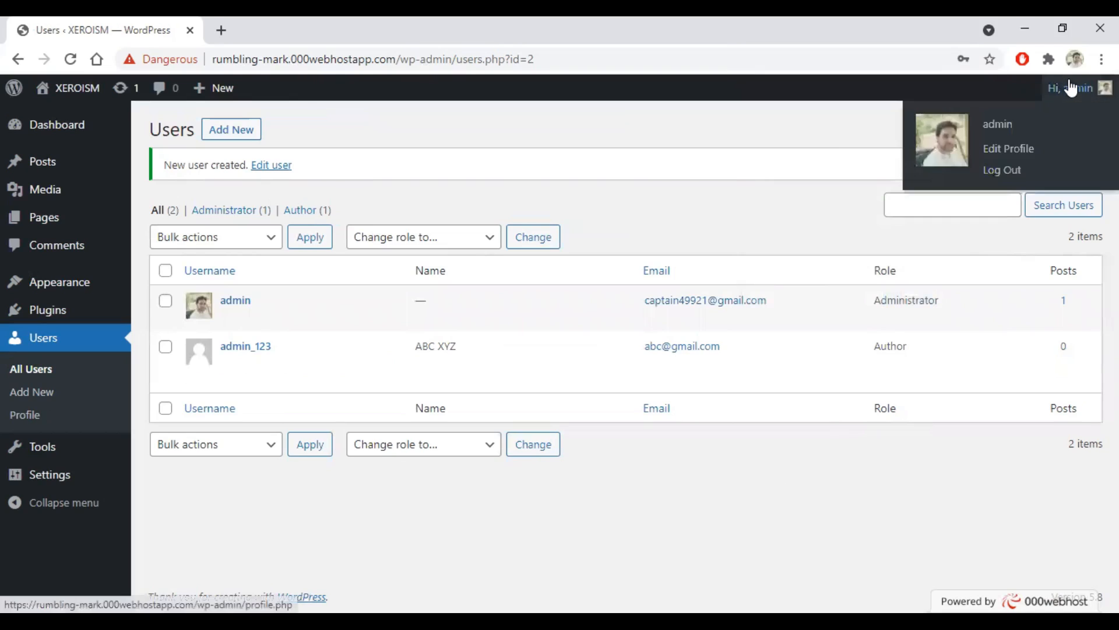
{"action": "left_click", "coordinate": [1000, 171]}
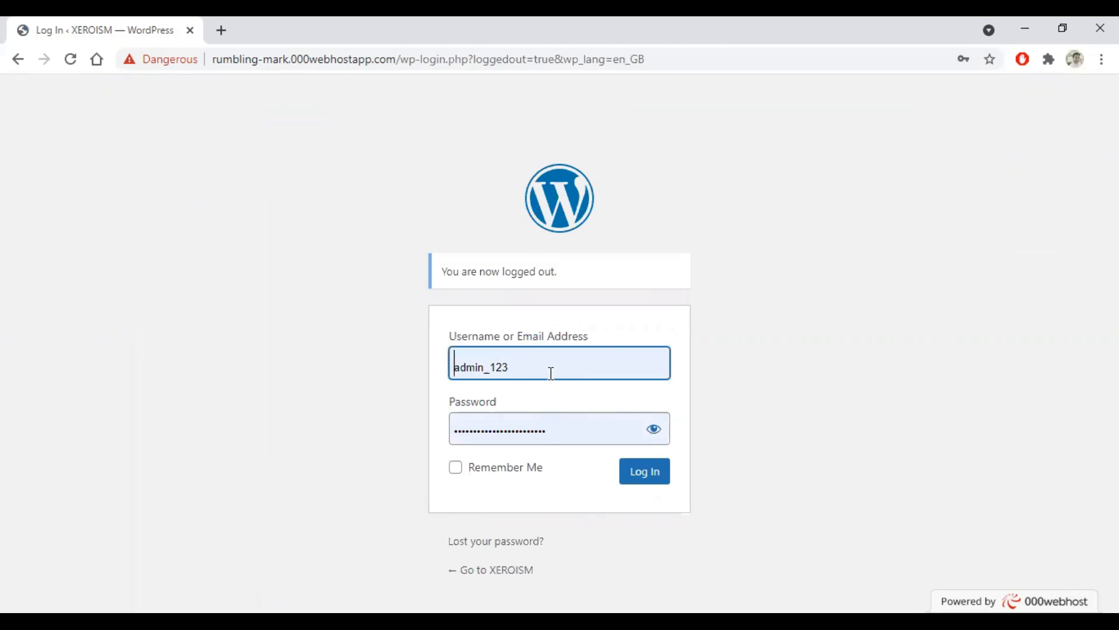
{"action": "left_click", "coordinate": [639, 474]}
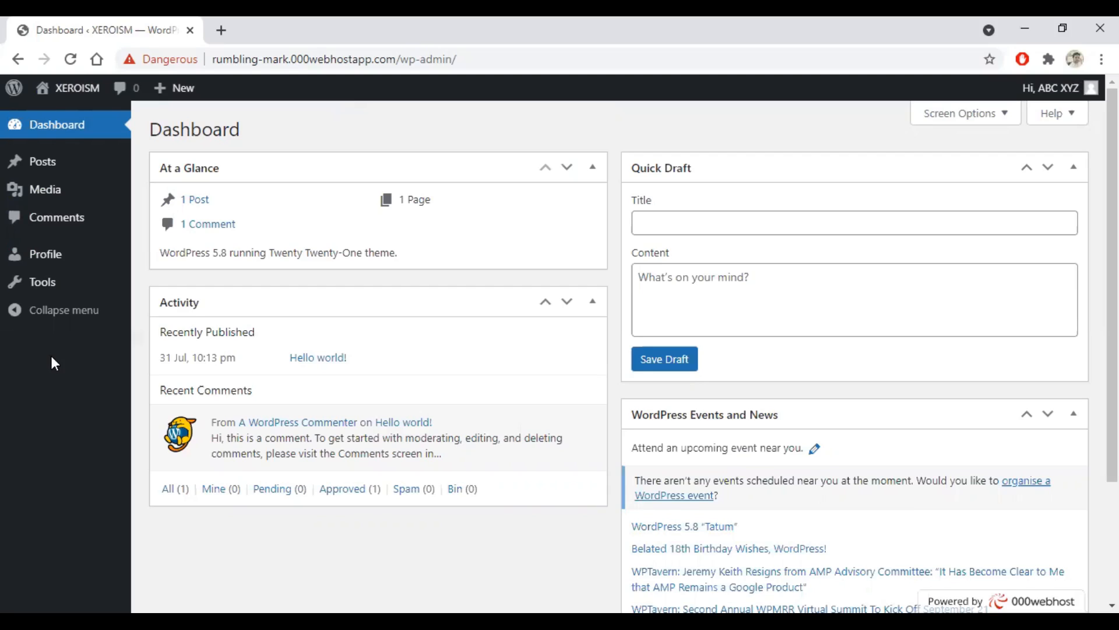
Step: Log out of admin_123, sign in with the saved admin login, and dismiss Chrome's warning
{"action": "mouse_move", "coordinate": [1060, 93]}
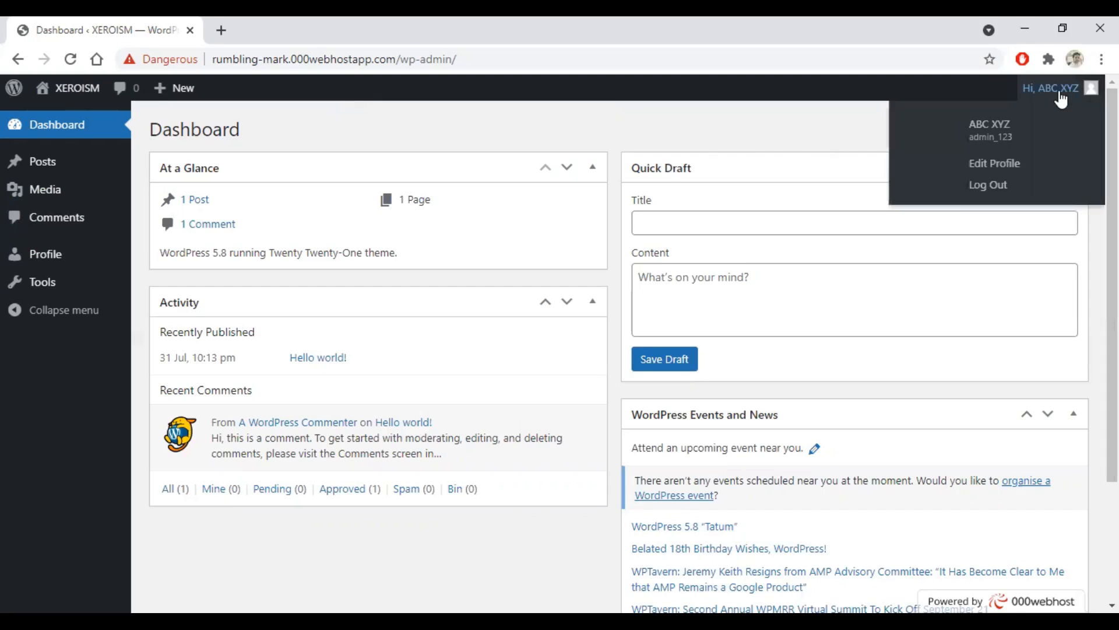
{"action": "left_click", "coordinate": [992, 170]}
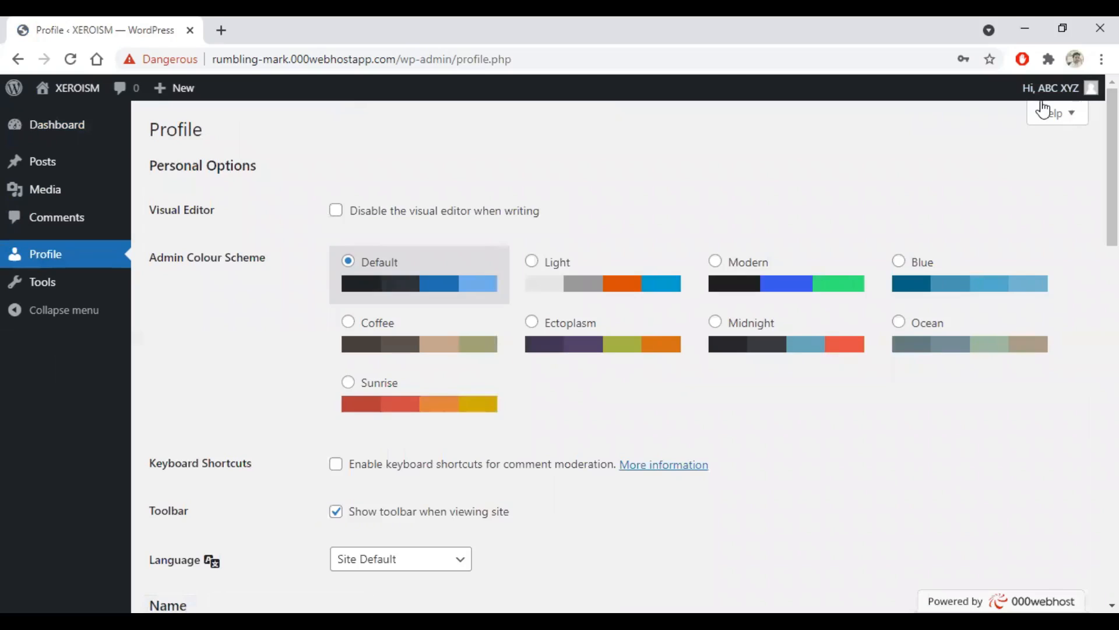
{"action": "mouse_move", "coordinate": [1042, 99]}
{"action": "left_click", "coordinate": [992, 186]}
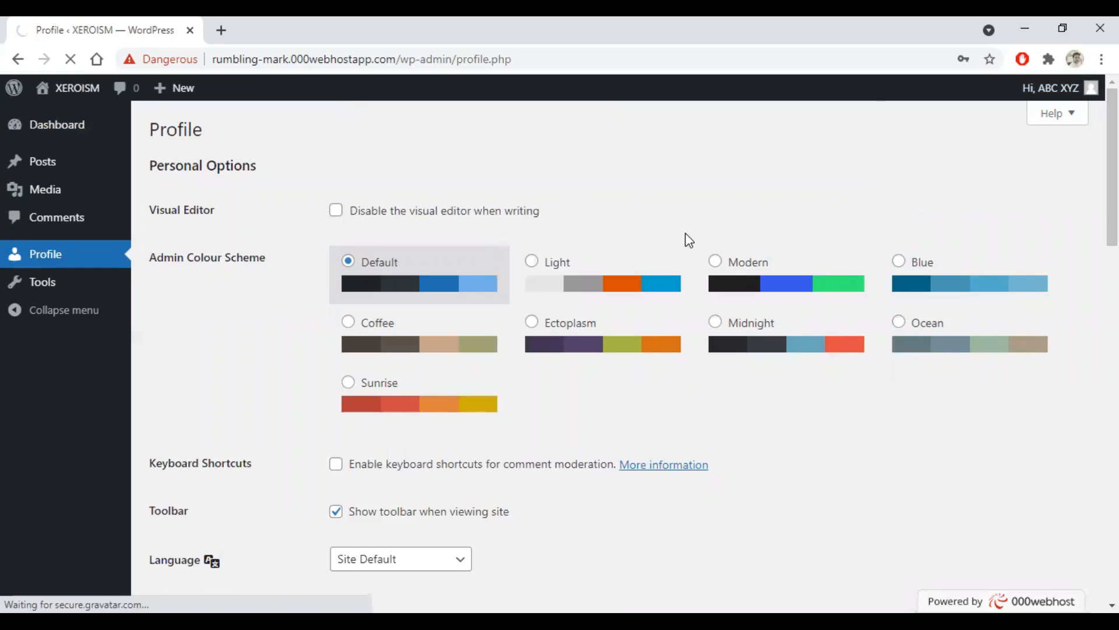
{"action": "left_click", "coordinate": [540, 371]}
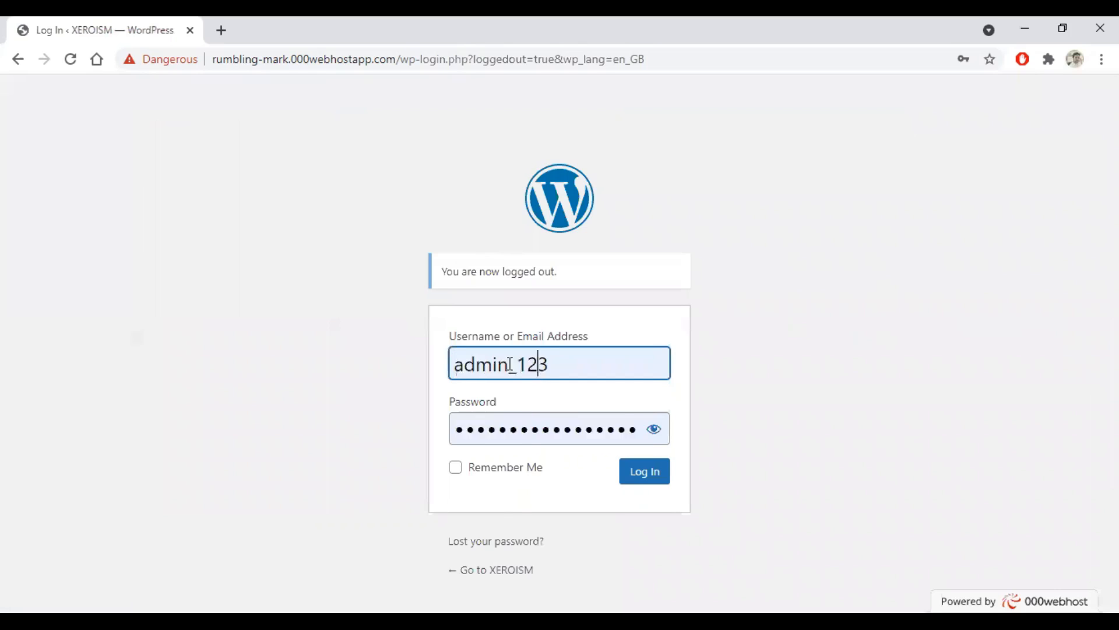
{"action": "left_click", "coordinate": [559, 458]}
{"action": "left_click", "coordinate": [631, 479]}
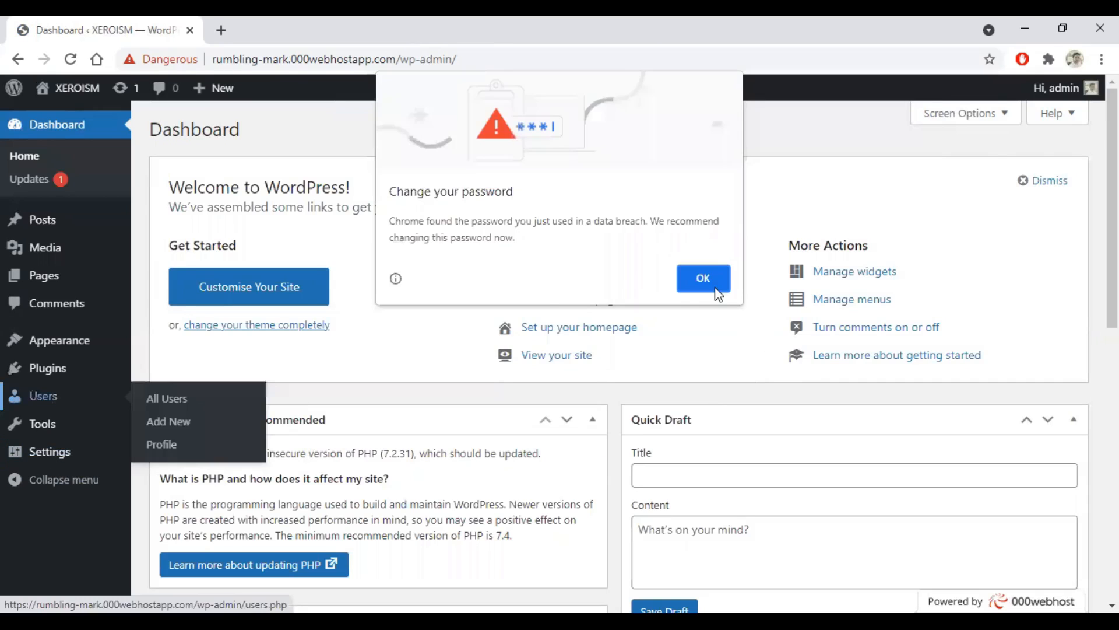
{"action": "left_click", "coordinate": [715, 287]}
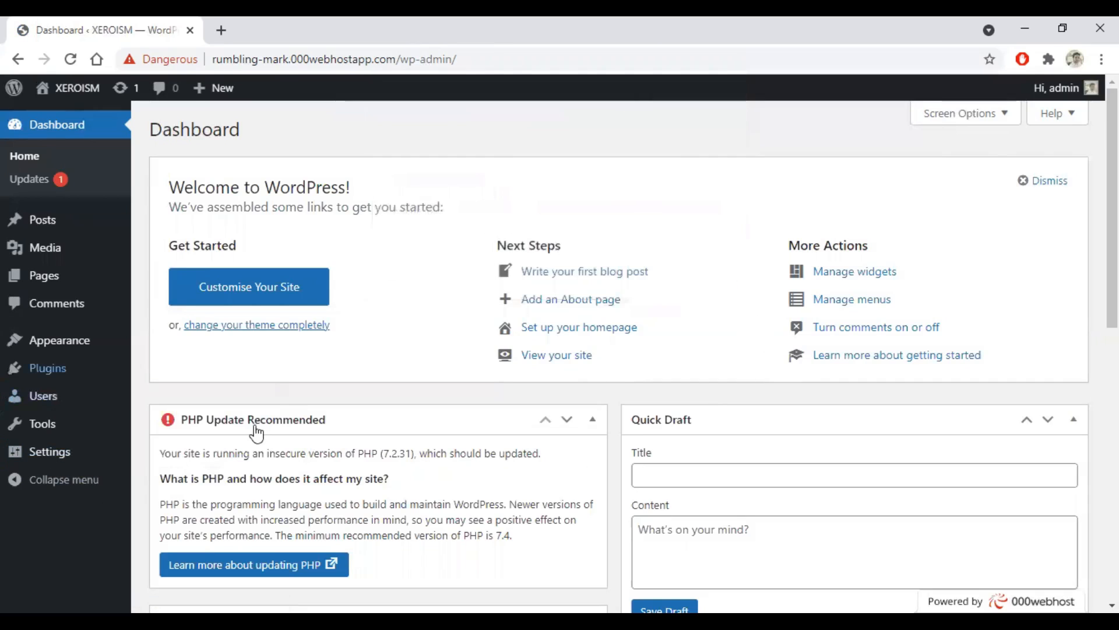
Step: Open the admin profile and enter first name ABC and last name XYZ
{"action": "left_click", "coordinate": [170, 443]}
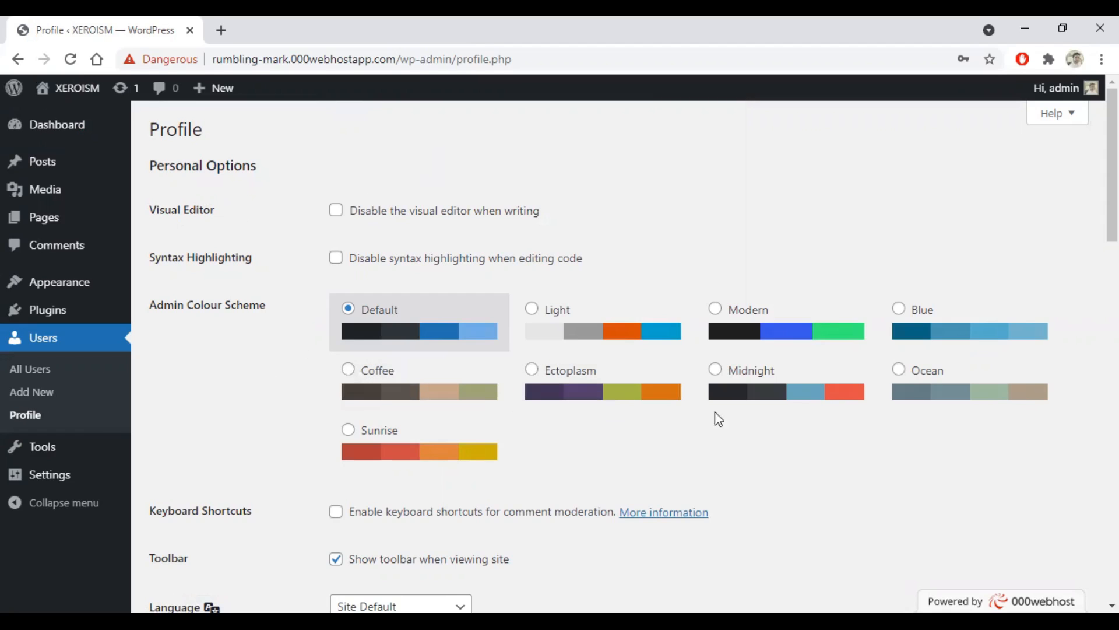
{"action": "scroll", "coordinate": [493, 356], "scroll_direction": "down", "scroll_amount": 1}
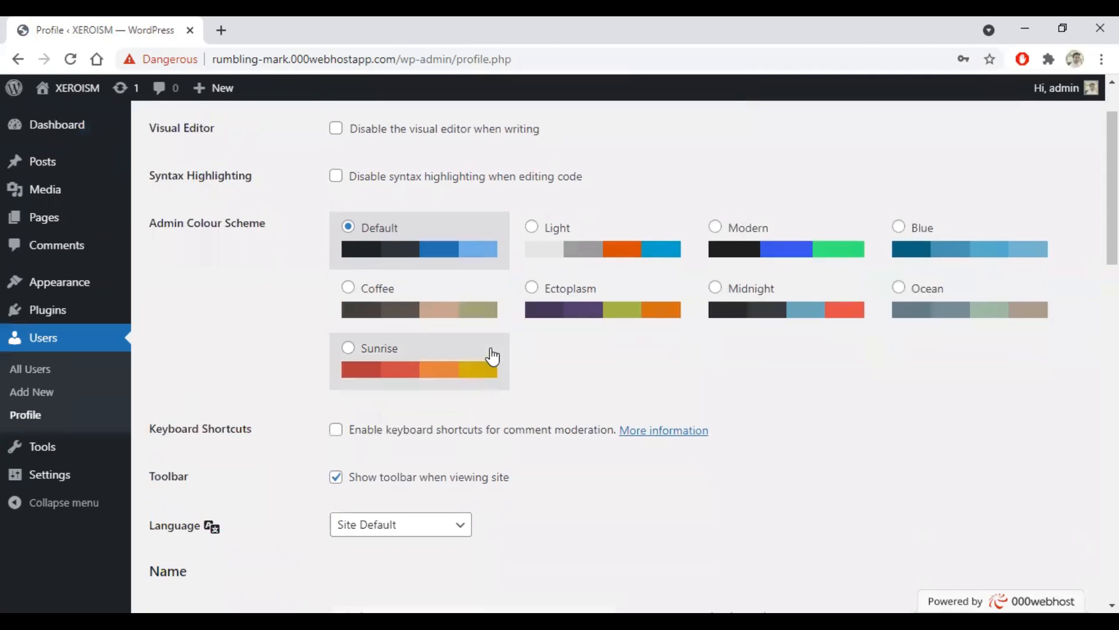
{"action": "scroll", "coordinate": [492, 355], "scroll_direction": "down", "scroll_amount": 2}
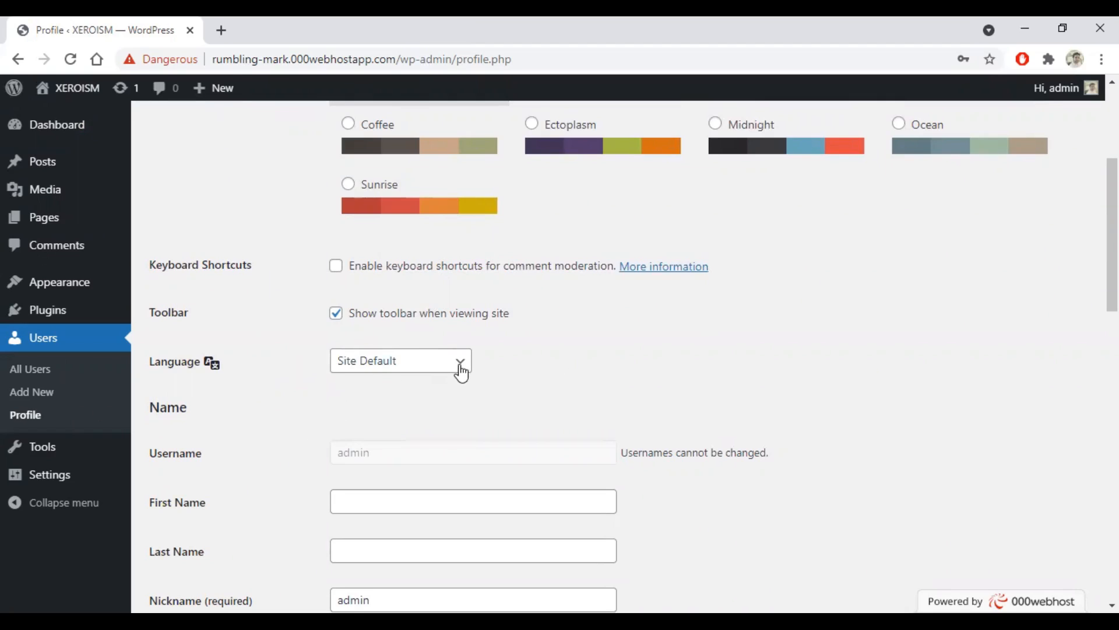
{"action": "scroll", "coordinate": [461, 372], "scroll_direction": "down", "scroll_amount": 4}
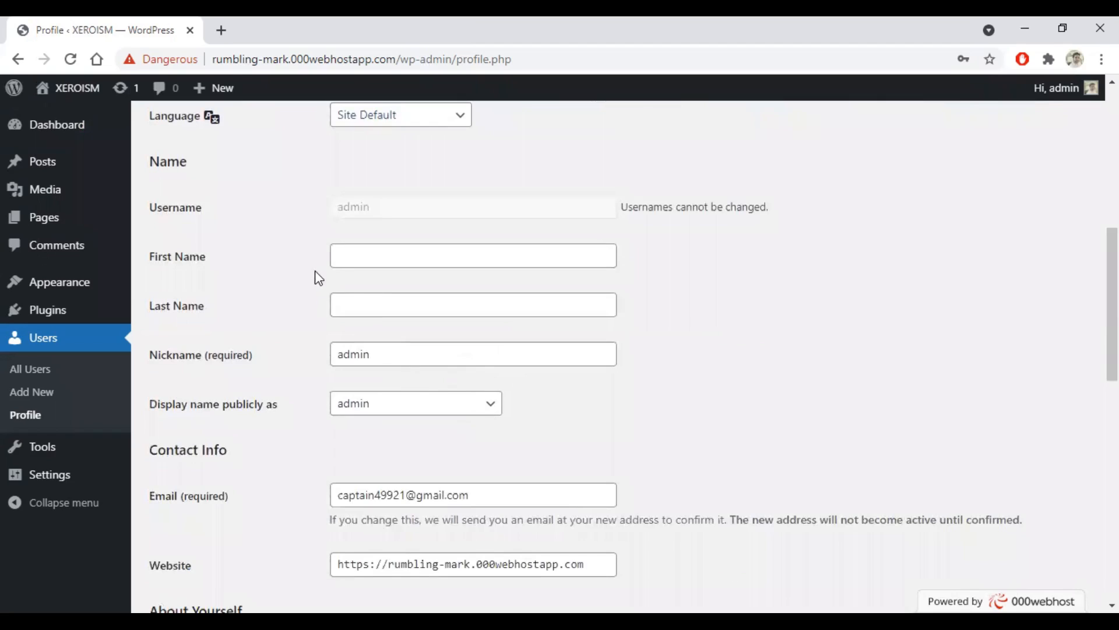
{"action": "left_click", "coordinate": [346, 255]}
{"action": "type", "text": "ABC"}
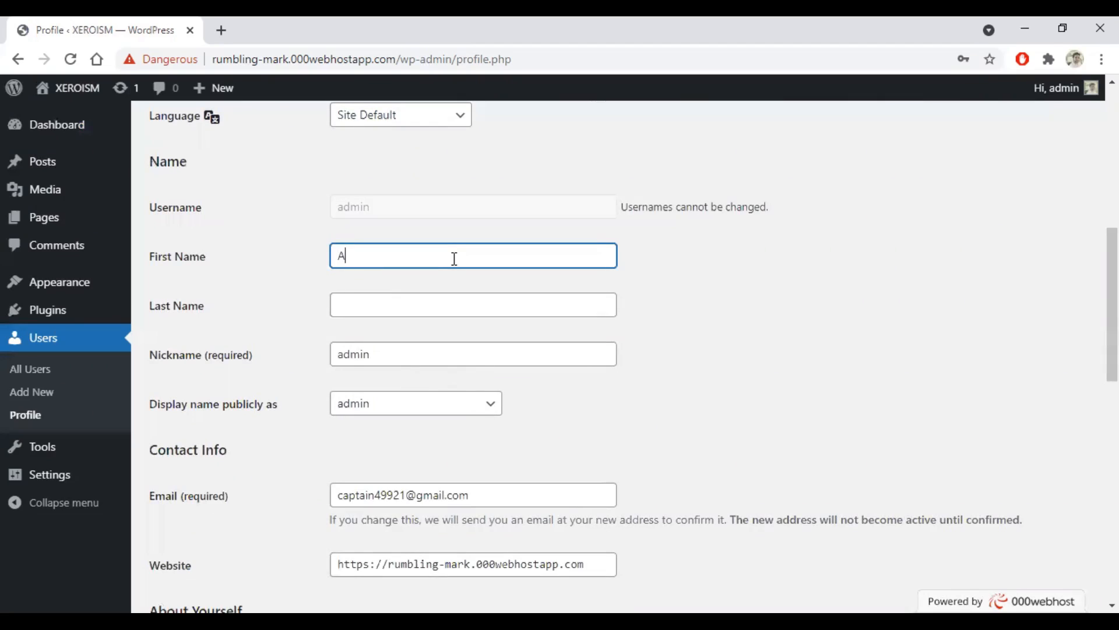
{"action": "key", "text": "shift+Tab"}
{"action": "key", "text": "Tab"}
{"action": "key", "text": "Tab"}
{"action": "type", "text": "XYZ"}
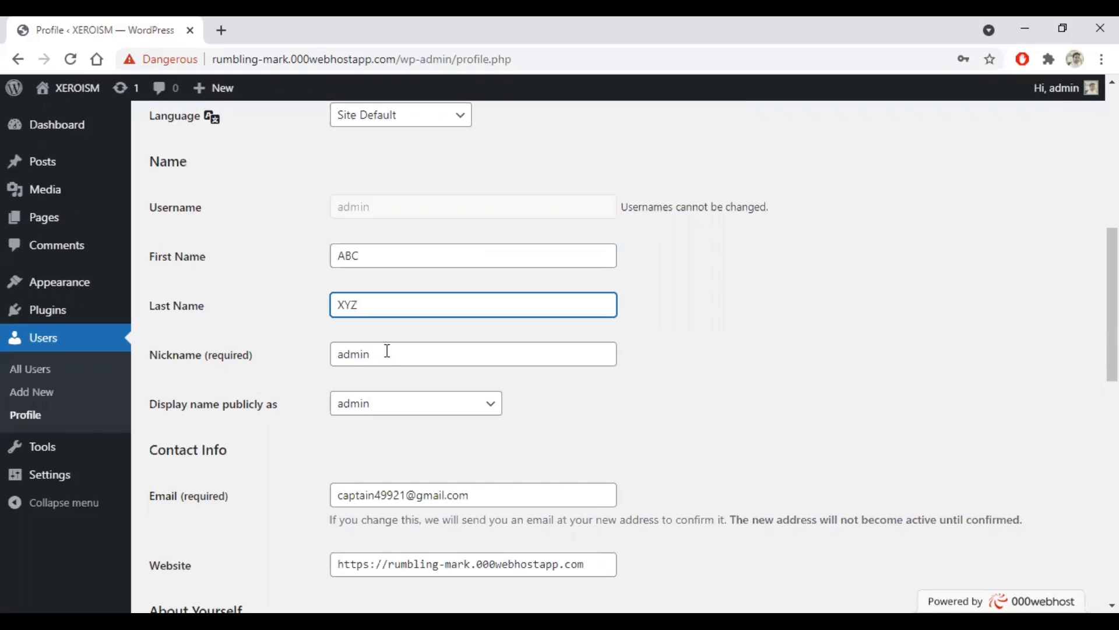
Step: Choose ABC as the public display name
{"action": "left_click", "coordinate": [463, 412]}
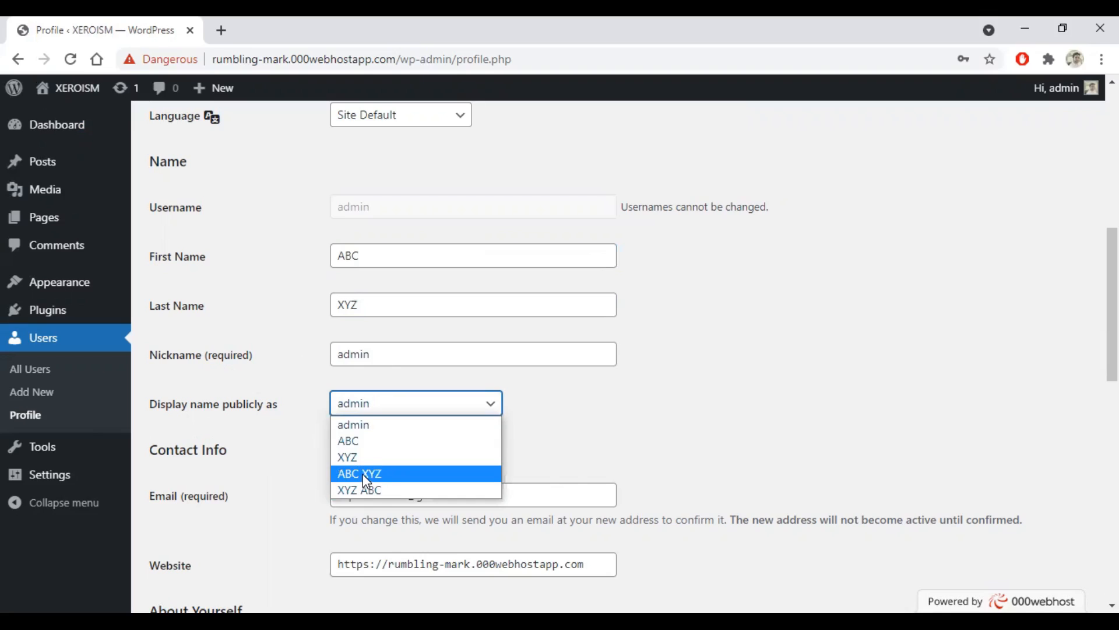
{"action": "left_click", "coordinate": [360, 443]}
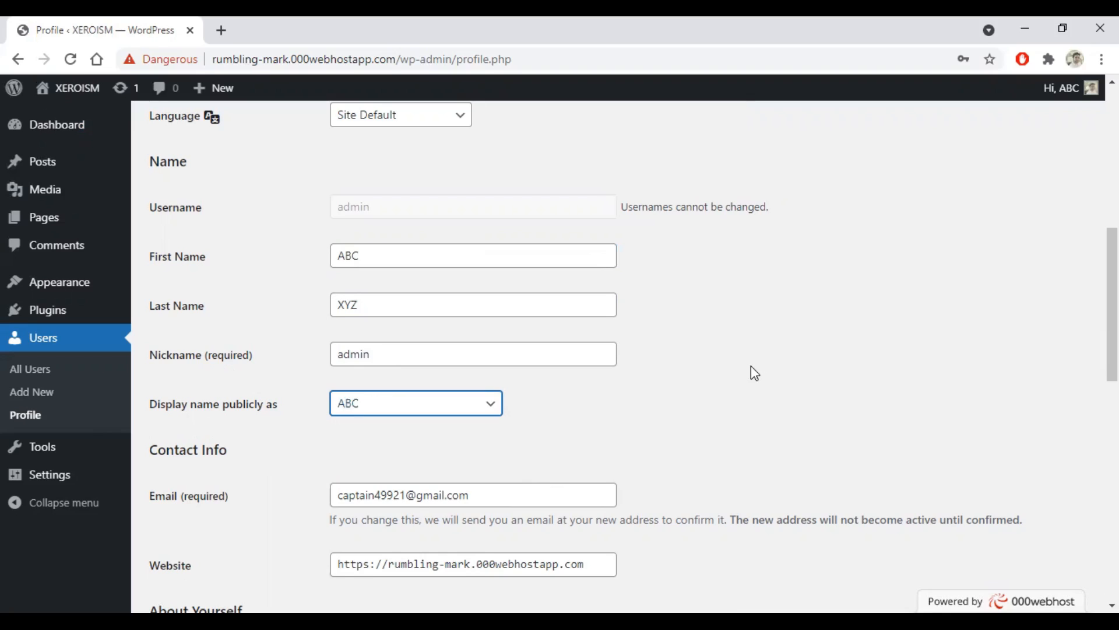
{"action": "scroll", "coordinate": [752, 367], "scroll_direction": "down", "scroll_amount": 3}
Step: Save the admin profile with its new ABC XYZ name using Update Profile
{"action": "left_click_drag", "start_coordinate": [492, 330], "coordinate": [265, 334]}
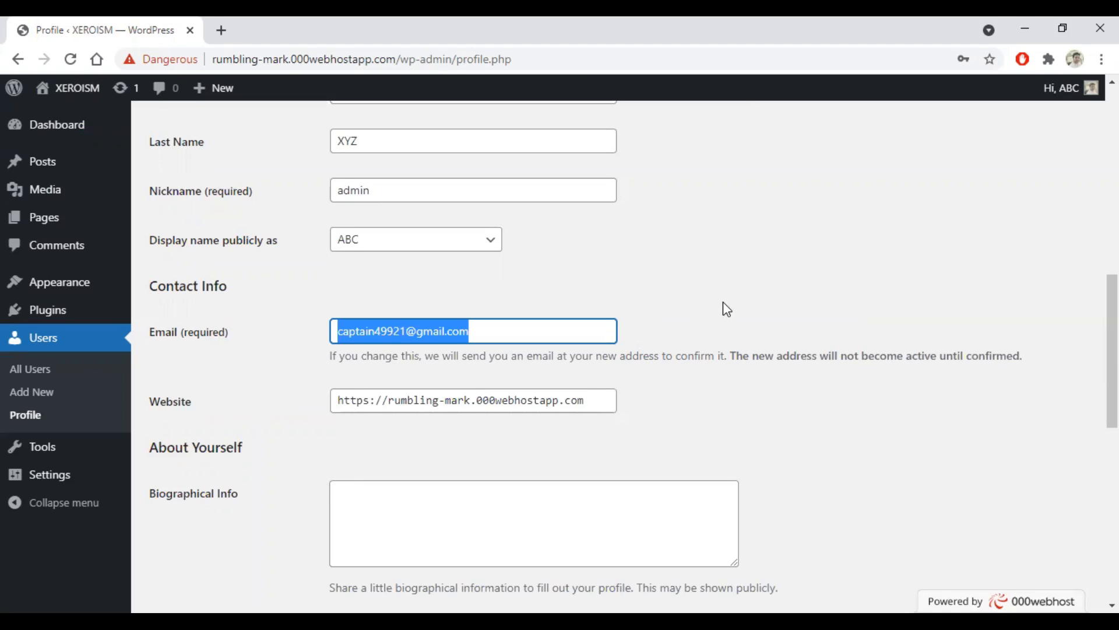
{"action": "scroll", "coordinate": [723, 302], "scroll_direction": "down", "scroll_amount": 3}
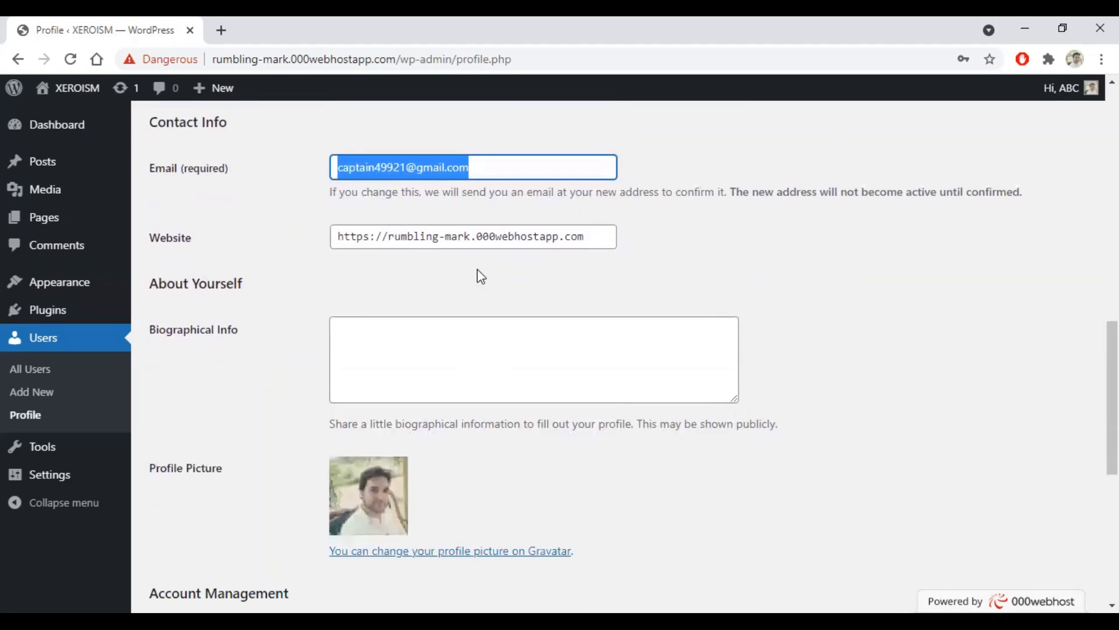
{"action": "scroll", "coordinate": [482, 303], "scroll_direction": "down", "scroll_amount": 4}
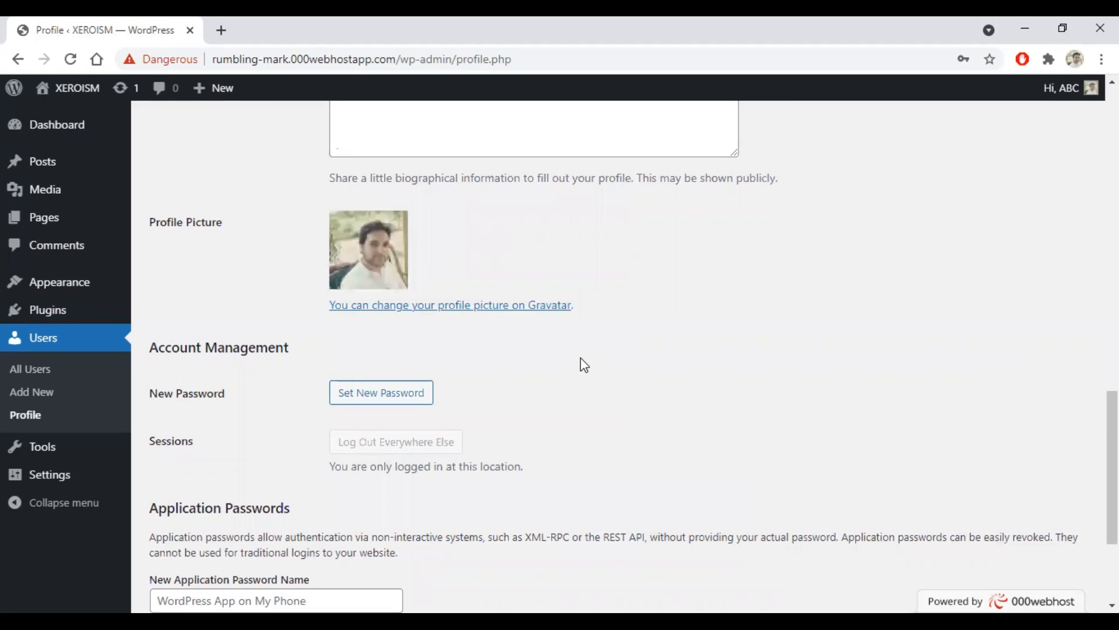
{"action": "scroll", "coordinate": [584, 365], "scroll_direction": "down", "scroll_amount": 3}
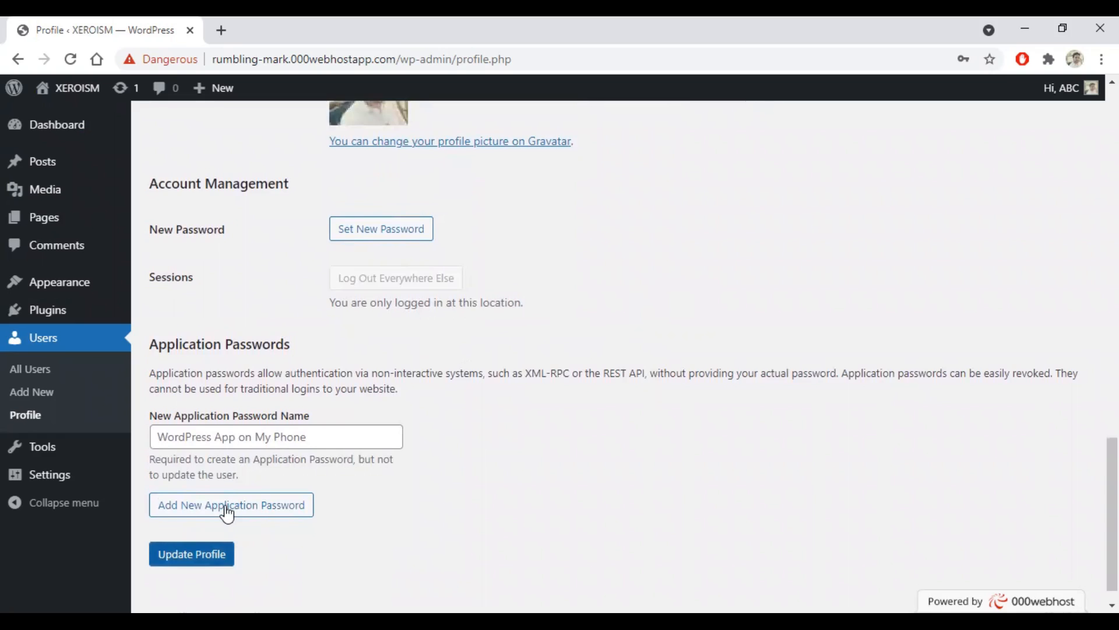
{"action": "scroll", "coordinate": [236, 504], "scroll_direction": "down", "scroll_amount": 1}
{"action": "left_click", "coordinate": [181, 531]}
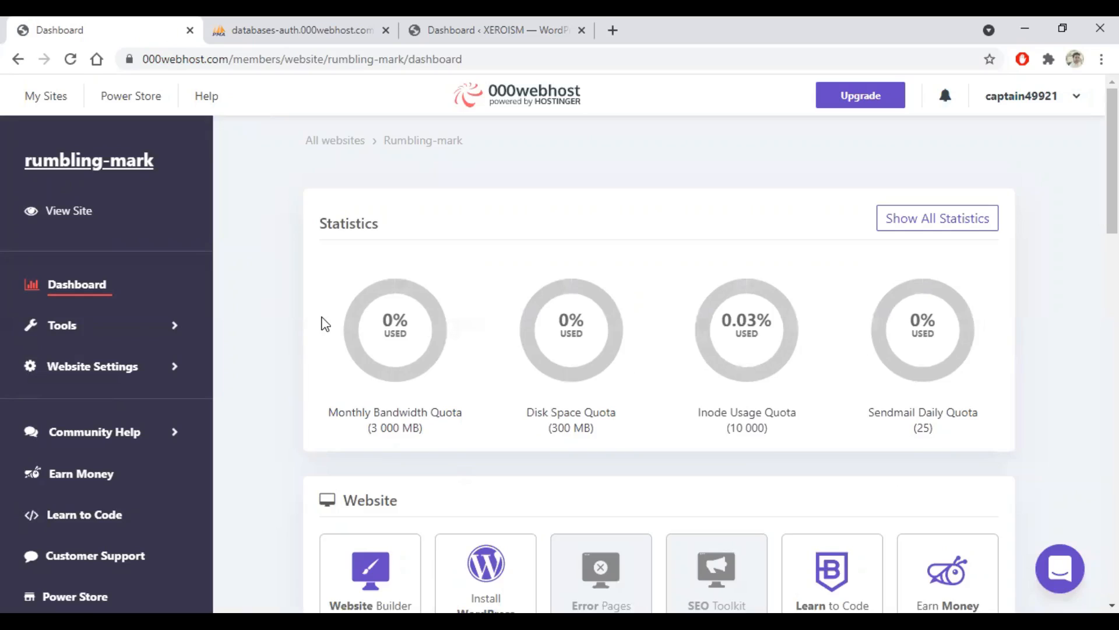
Step: Open the rumbling-mark site's Manage Databases page from the phpMyAdmin card
{"action": "scroll", "coordinate": [325, 325], "scroll_direction": "down", "scroll_amount": 4}
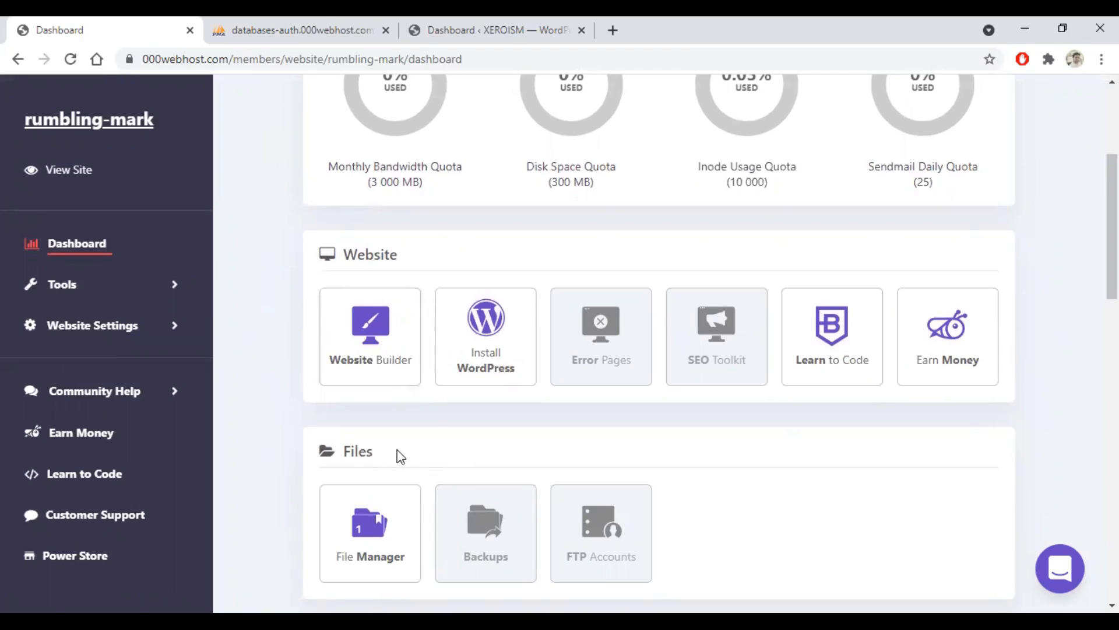
{"action": "scroll", "coordinate": [319, 419], "scroll_direction": "down", "scroll_amount": 5}
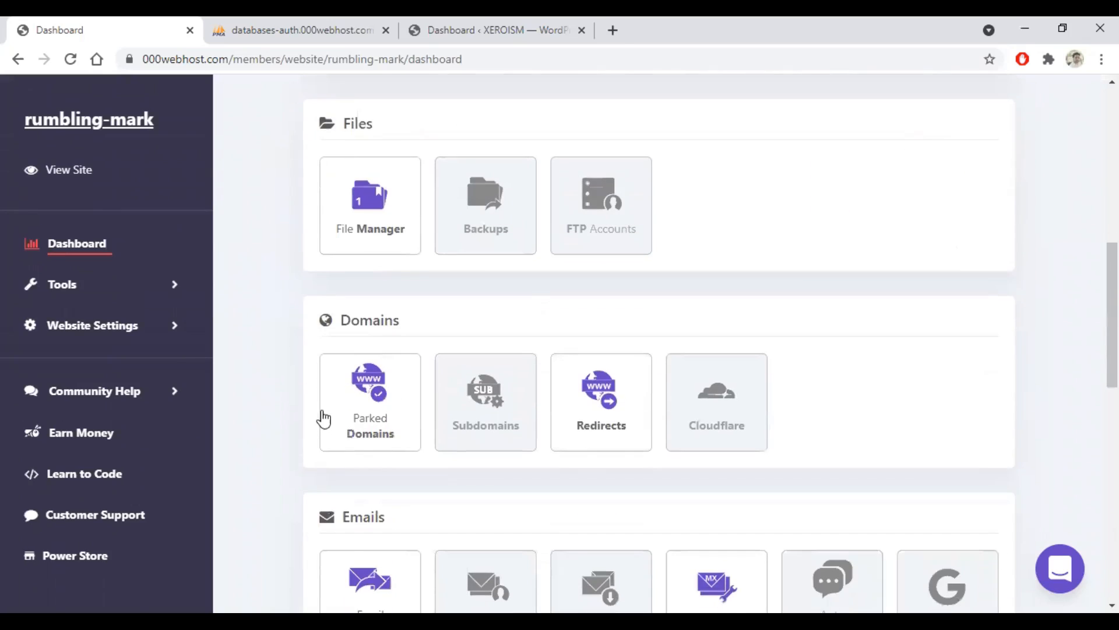
{"action": "scroll", "coordinate": [366, 403], "scroll_direction": "down", "scroll_amount": 6}
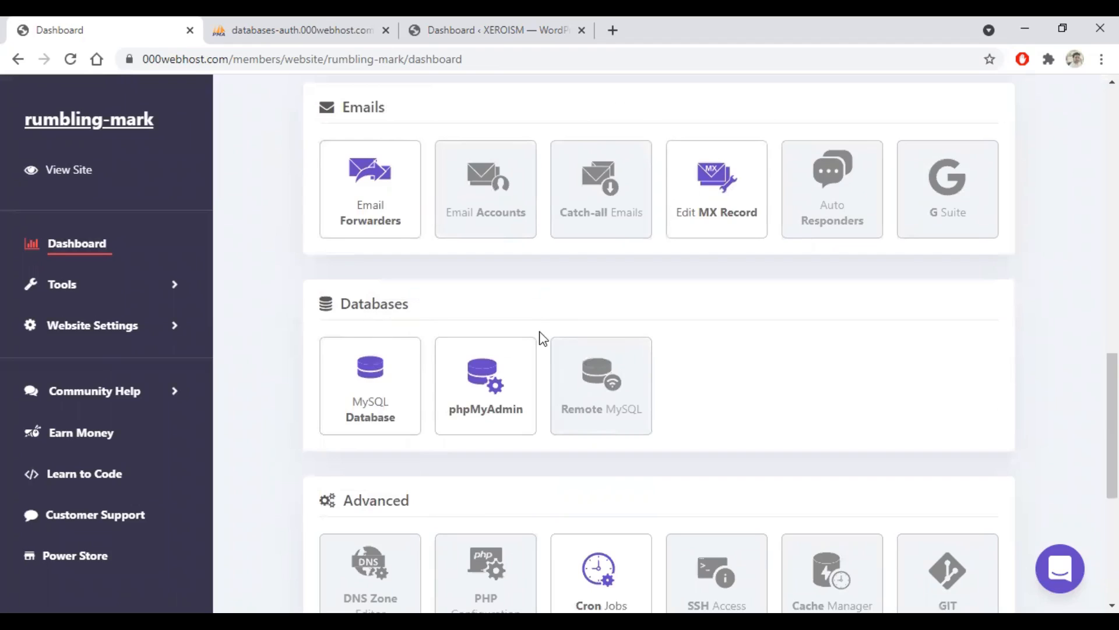
{"action": "left_click", "coordinate": [483, 416]}
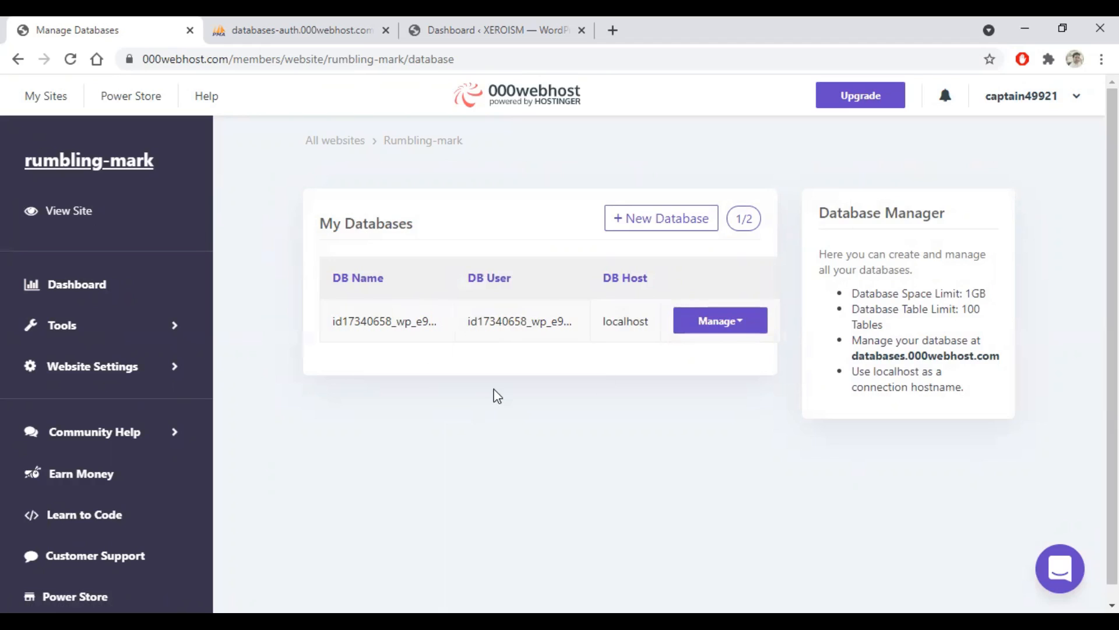
Step: Launch phpMyAdmin for the site's localhost database from its Manage menu
{"action": "left_click", "coordinate": [741, 321]}
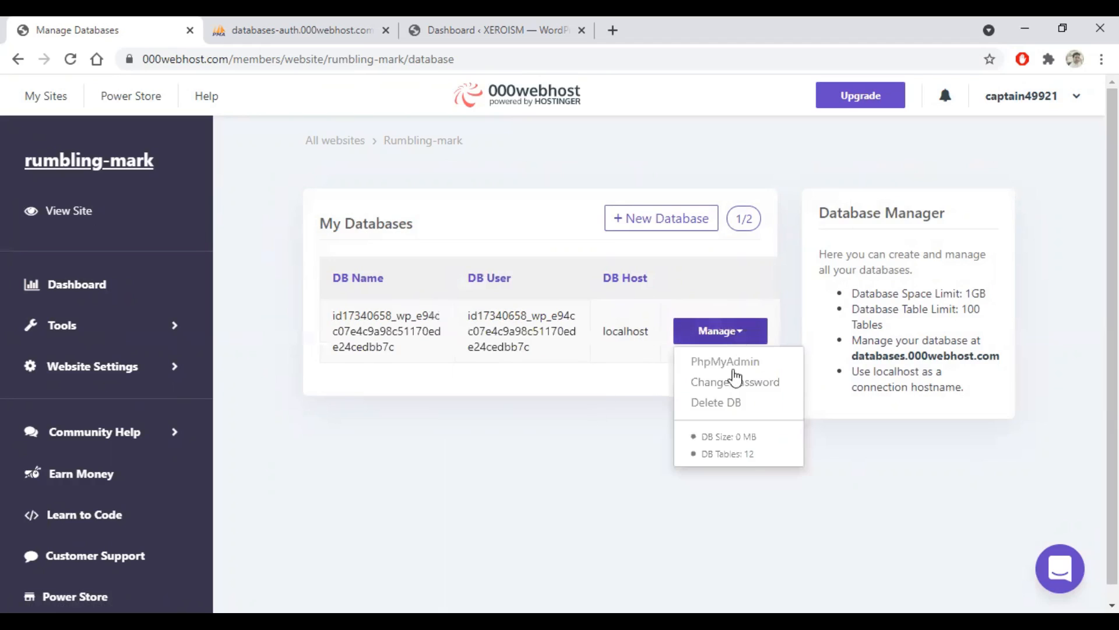
{"action": "left_click", "coordinate": [720, 363]}
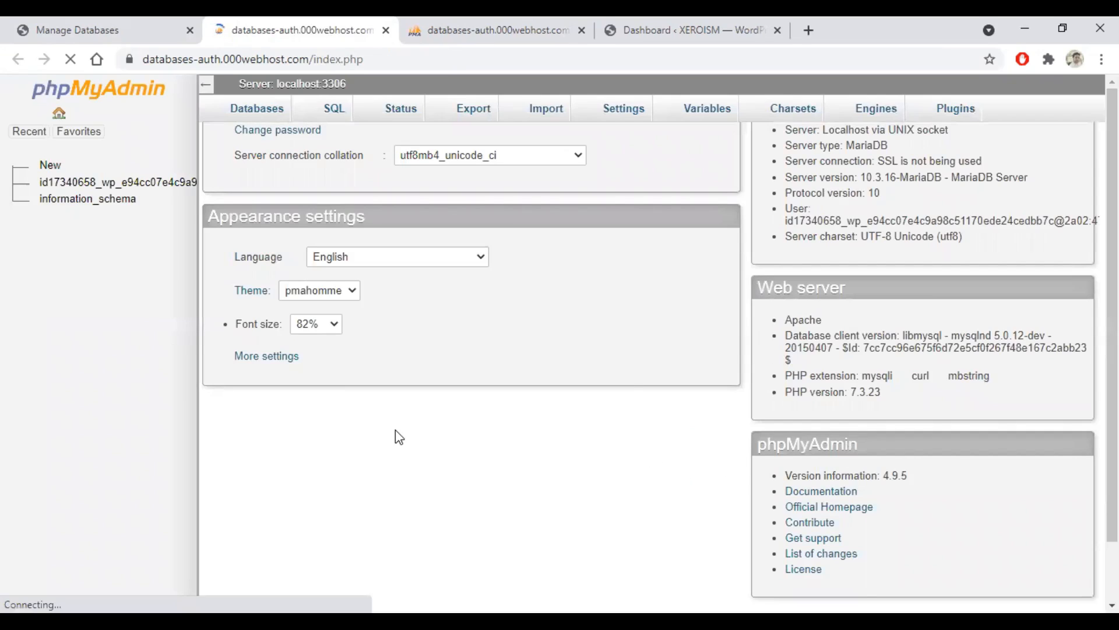
Step: Browse the wp_users table in the id17340658 database
{"action": "left_click", "coordinate": [62, 188]}
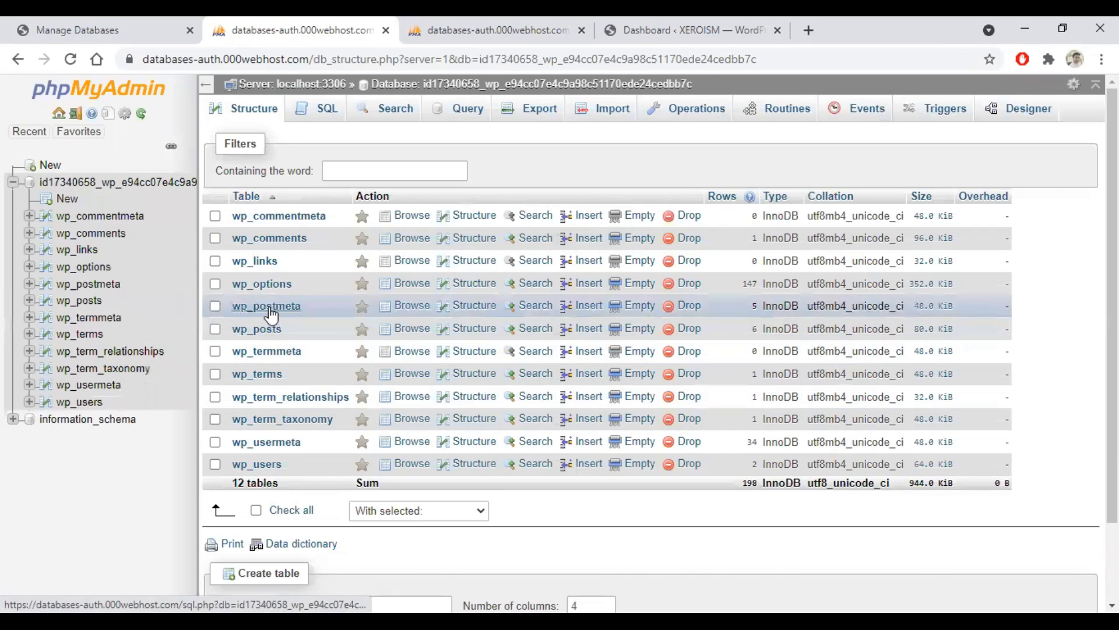
{"action": "left_click", "coordinate": [259, 464]}
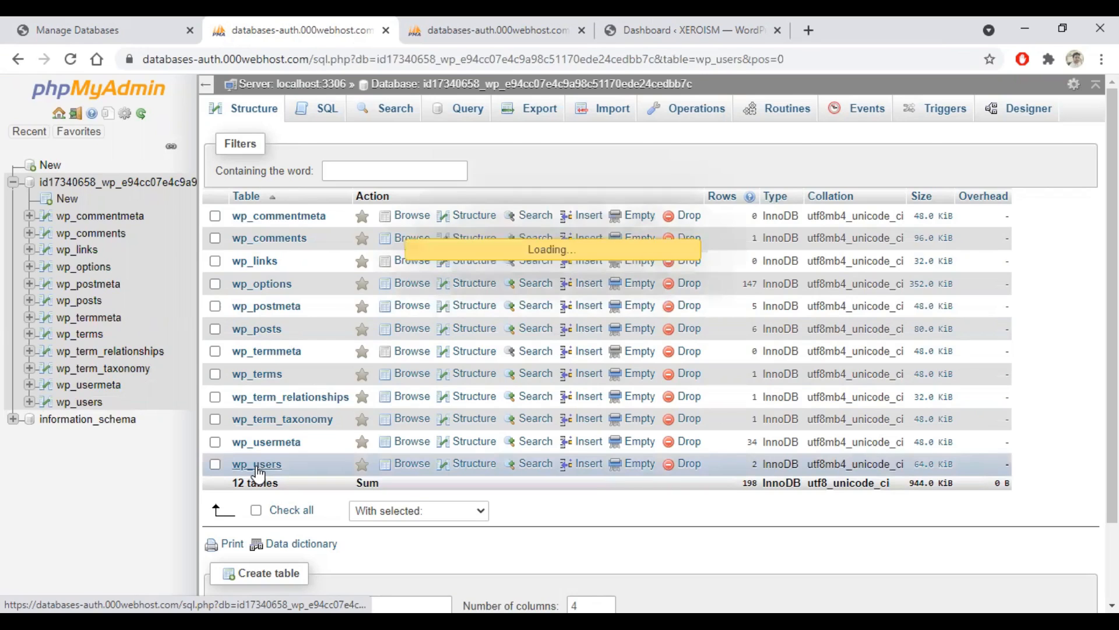
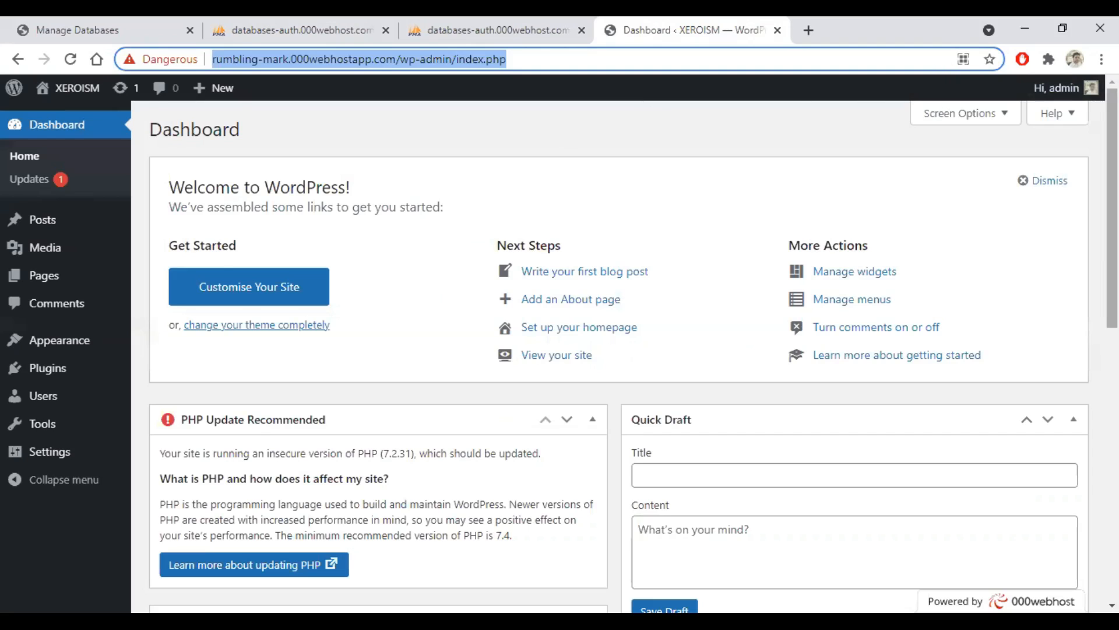
Step: Log out from the 'Hi, admin' menu and confirm on the logout confirmation page
{"action": "mouse_move", "coordinate": [1069, 96]}
{"action": "left_click", "coordinate": [989, 175]}
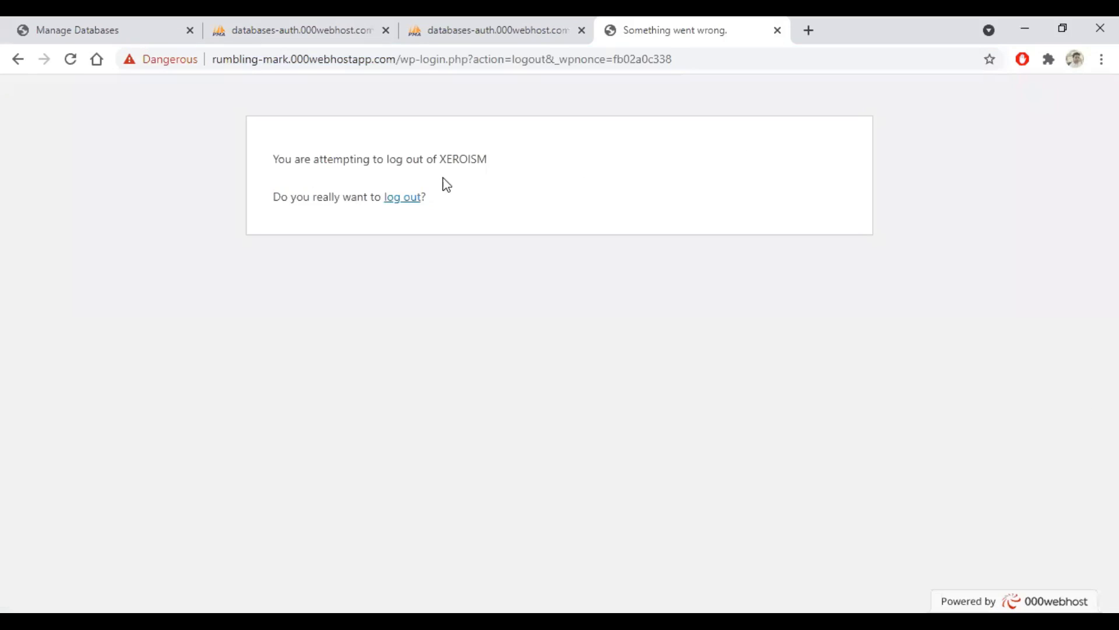
{"action": "left_click", "coordinate": [404, 198]}
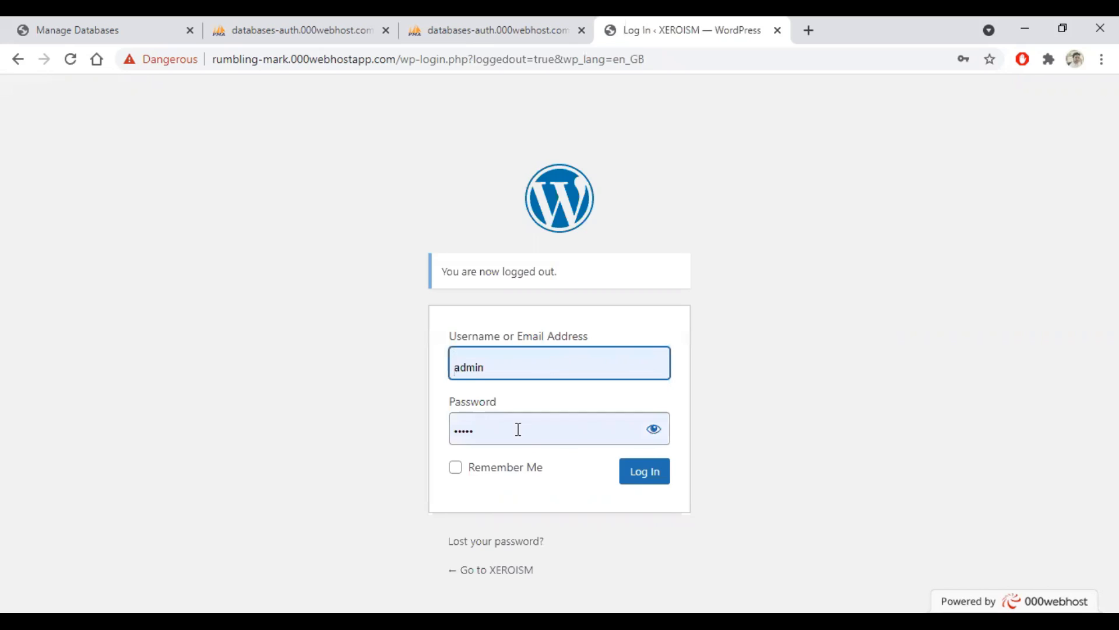
Step: Fill the Password field with the browser's saved admin login and reveal it in plain text
{"action": "left_click", "coordinate": [518, 429]}
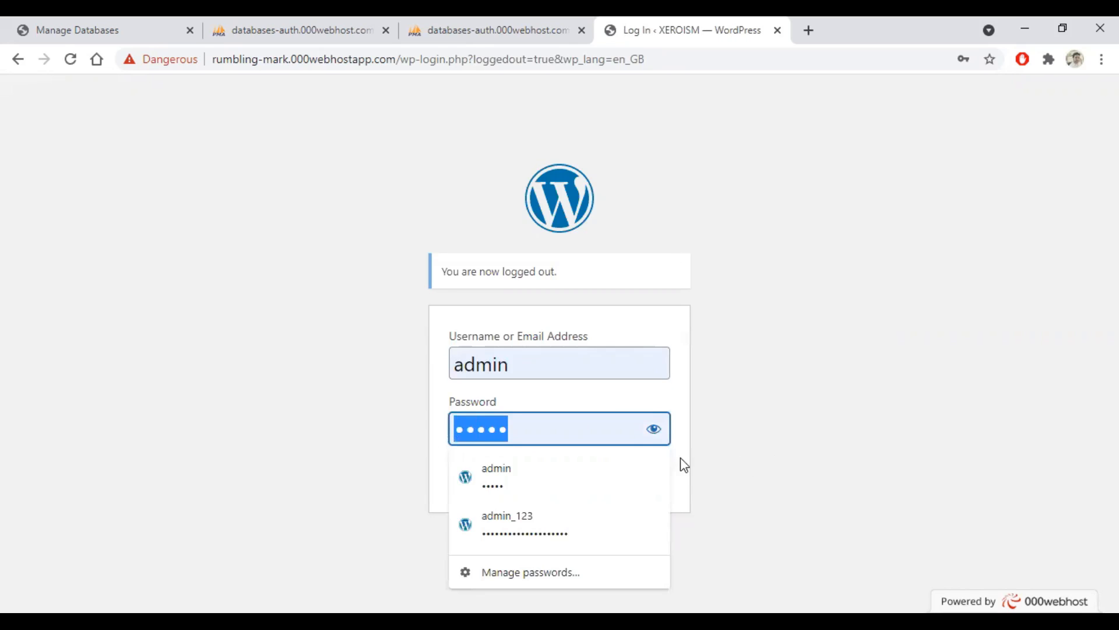
{"action": "left_click", "coordinate": [654, 429]}
{"action": "left_click", "coordinate": [527, 429]}
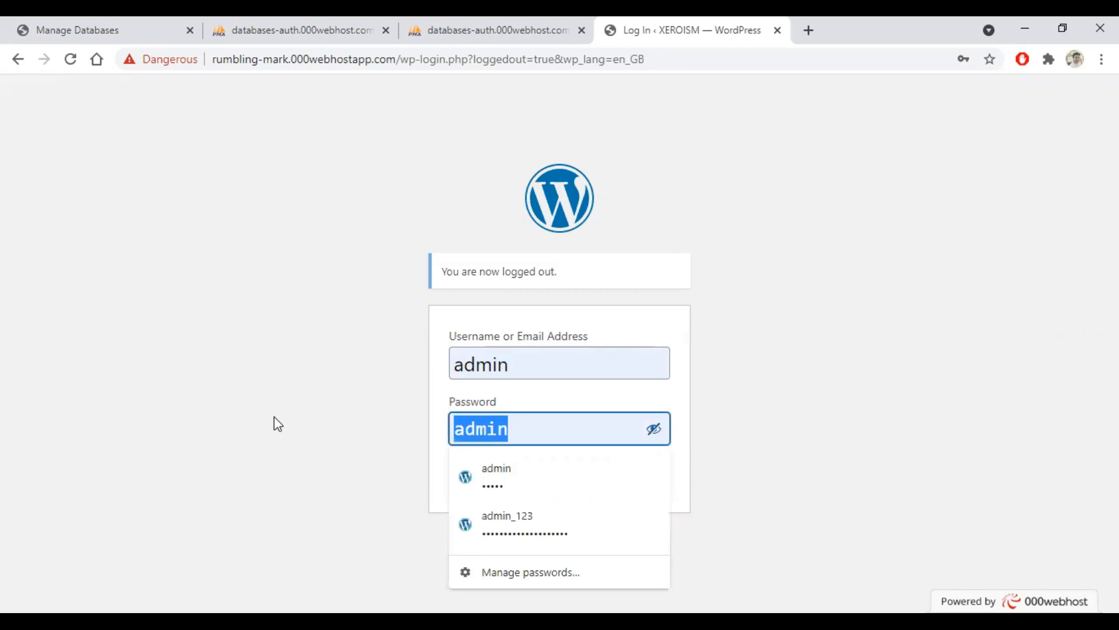
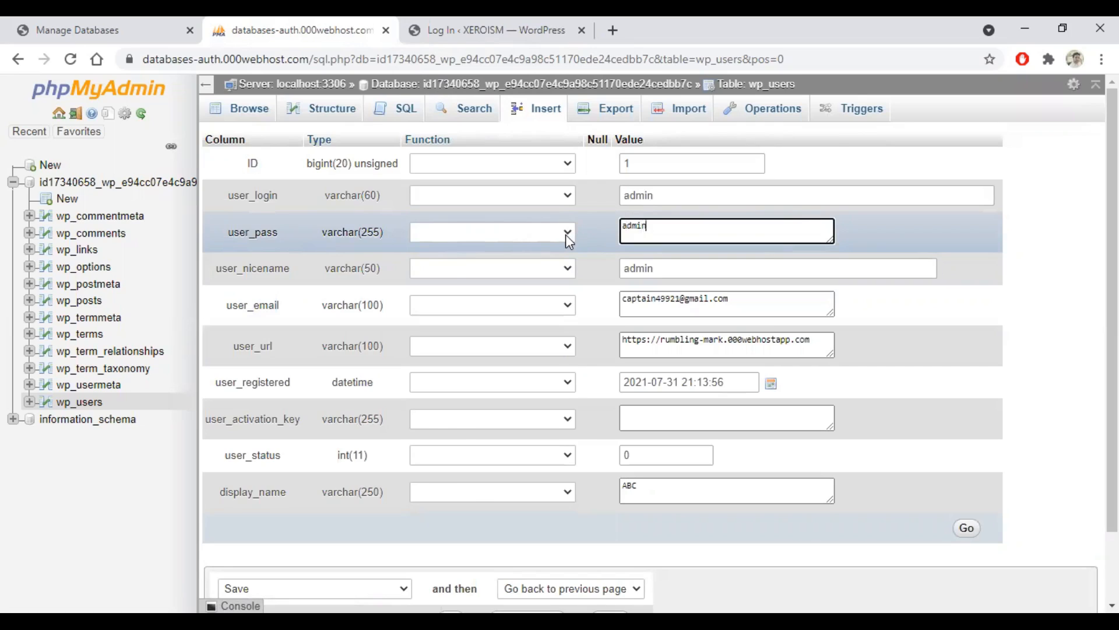
Step: Set the user_pass Function to MD5 so the new 'admin' password is hashed when saved
{"action": "left_click", "coordinate": [567, 233]}
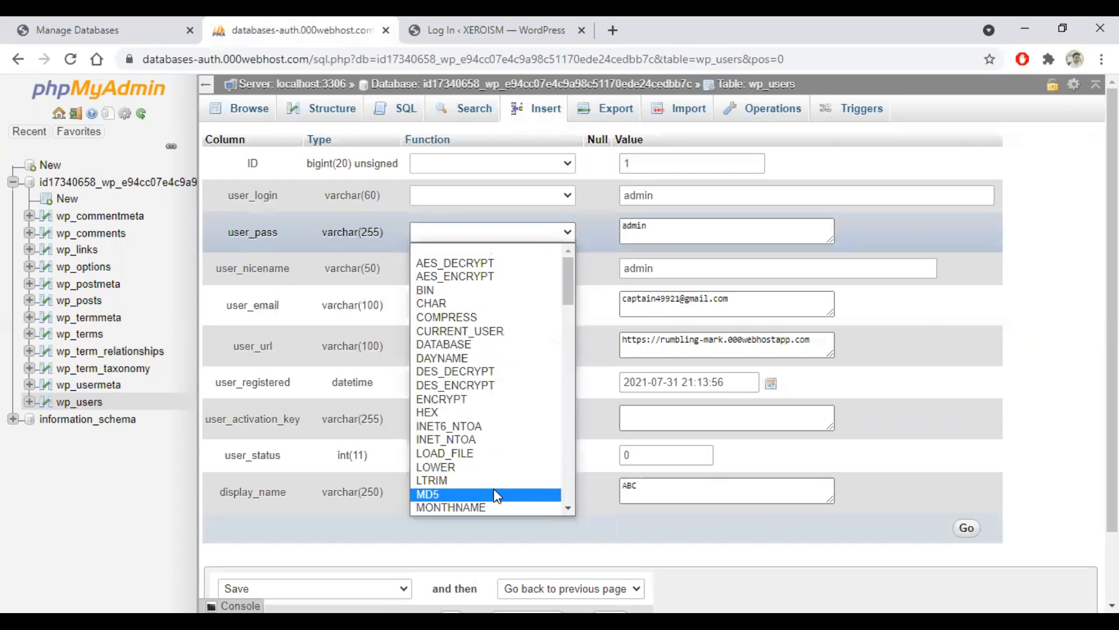
{"action": "left_click", "coordinate": [497, 495]}
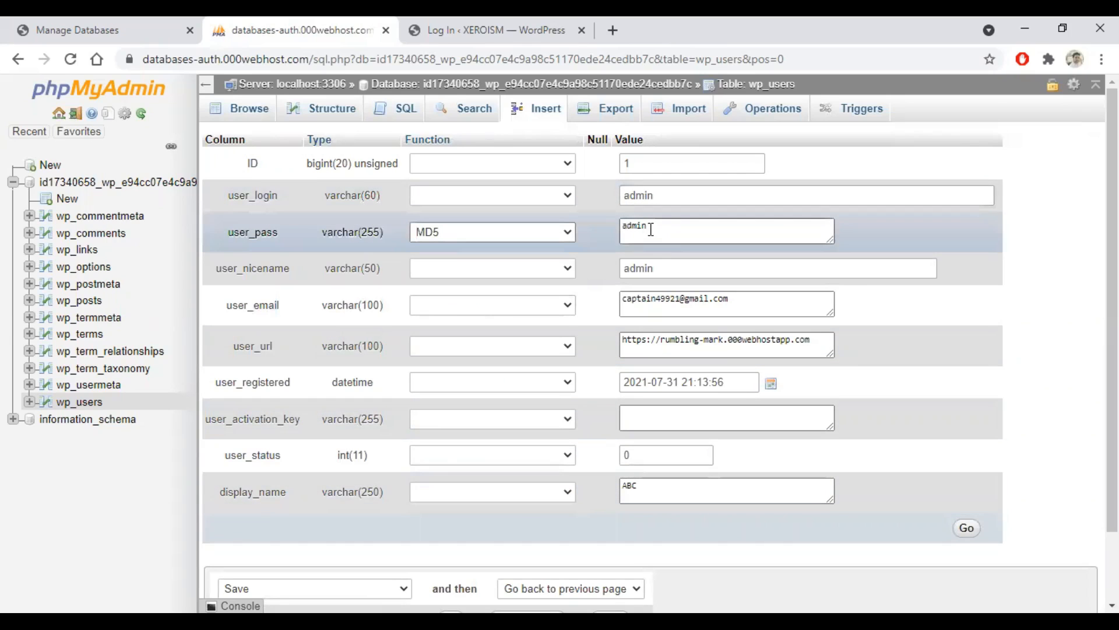
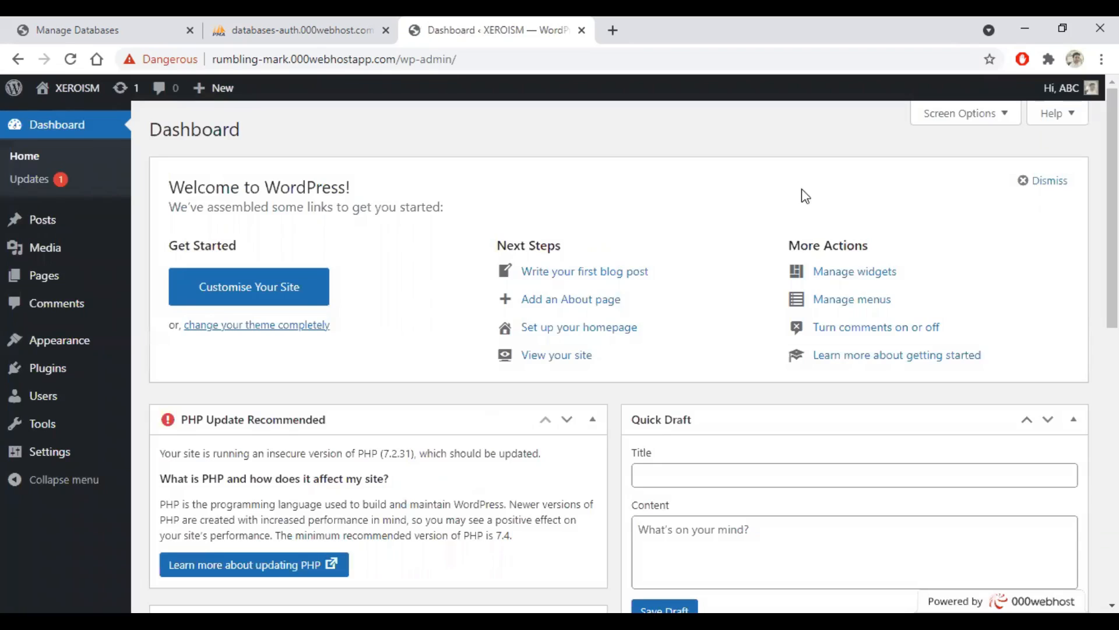
Step: Dismiss Chrome's 'Change your password' prompt after signing in with the reset admin password
{"action": "left_click", "coordinate": [710, 287]}
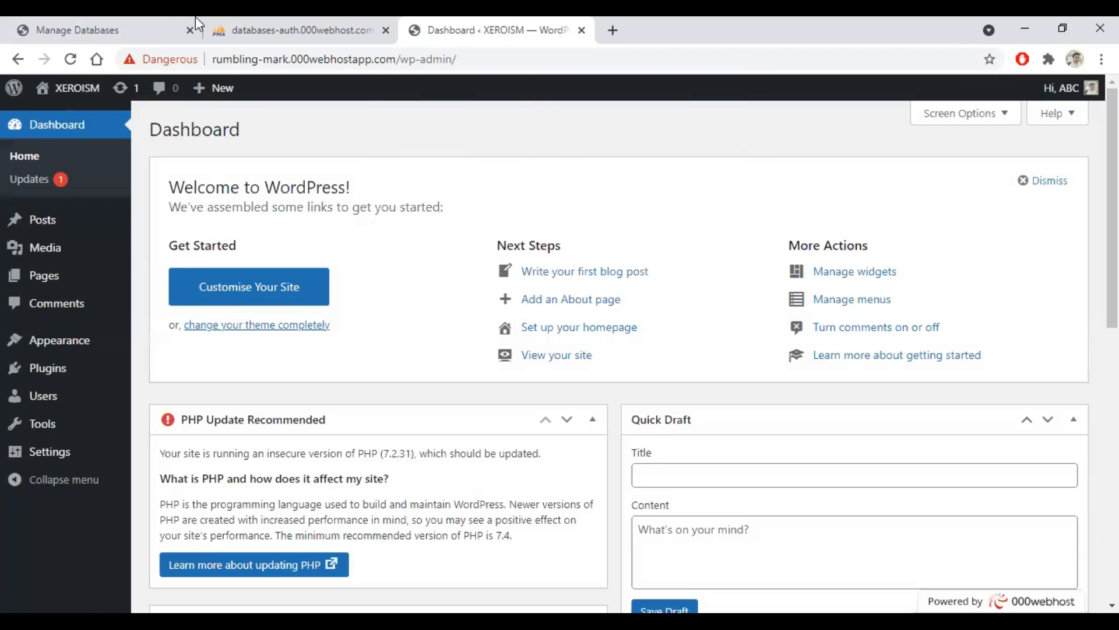